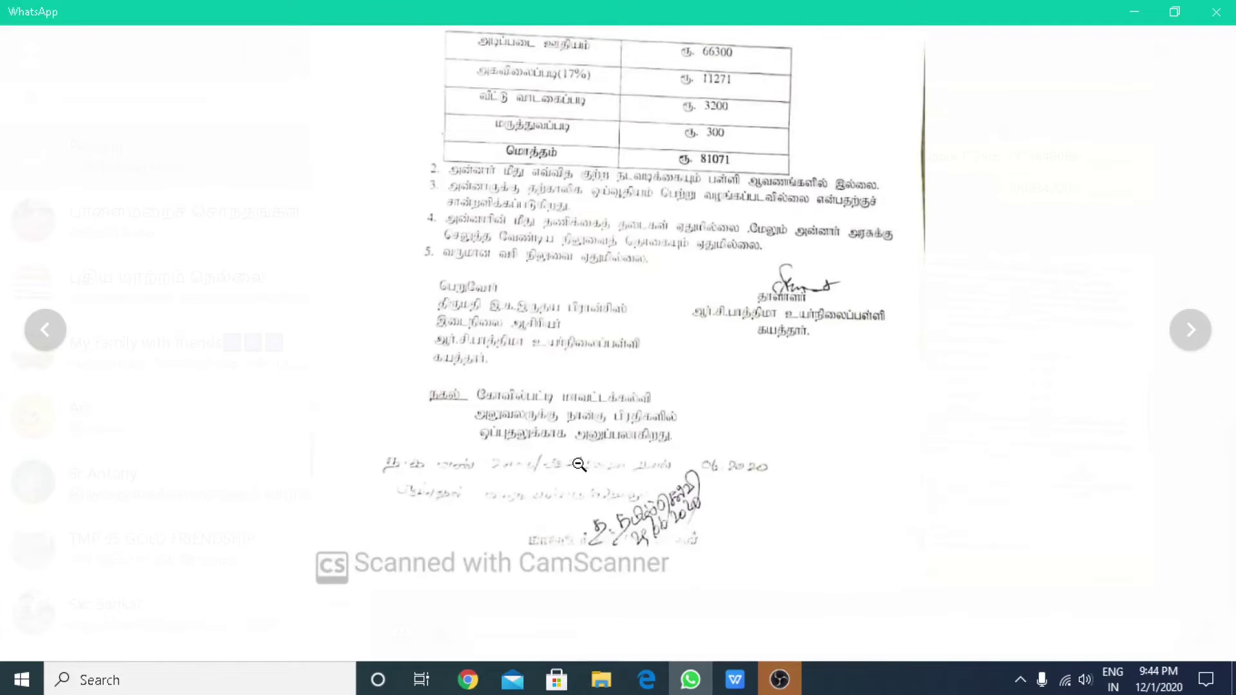
scroll(624, 431, up, 1)
Zoom back out on the scanned retirement order image, close it, and return to the browser's retirement form.
scroll(519, 463, down, 1)
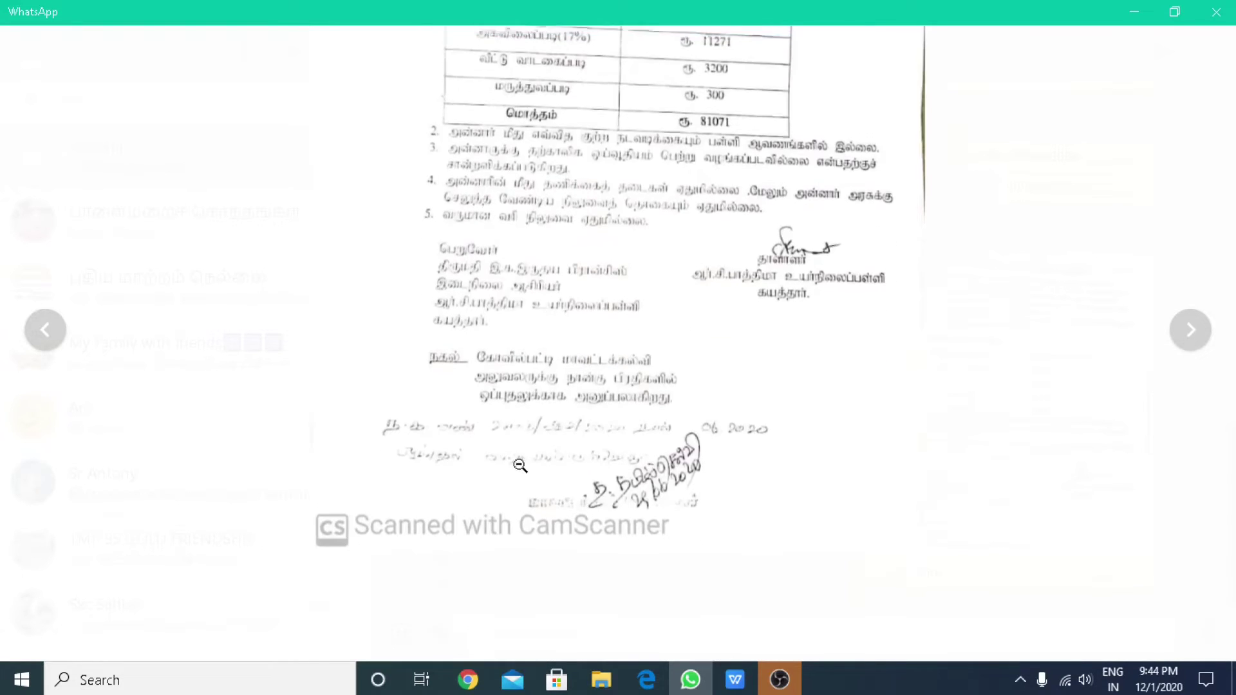
click(509, 451)
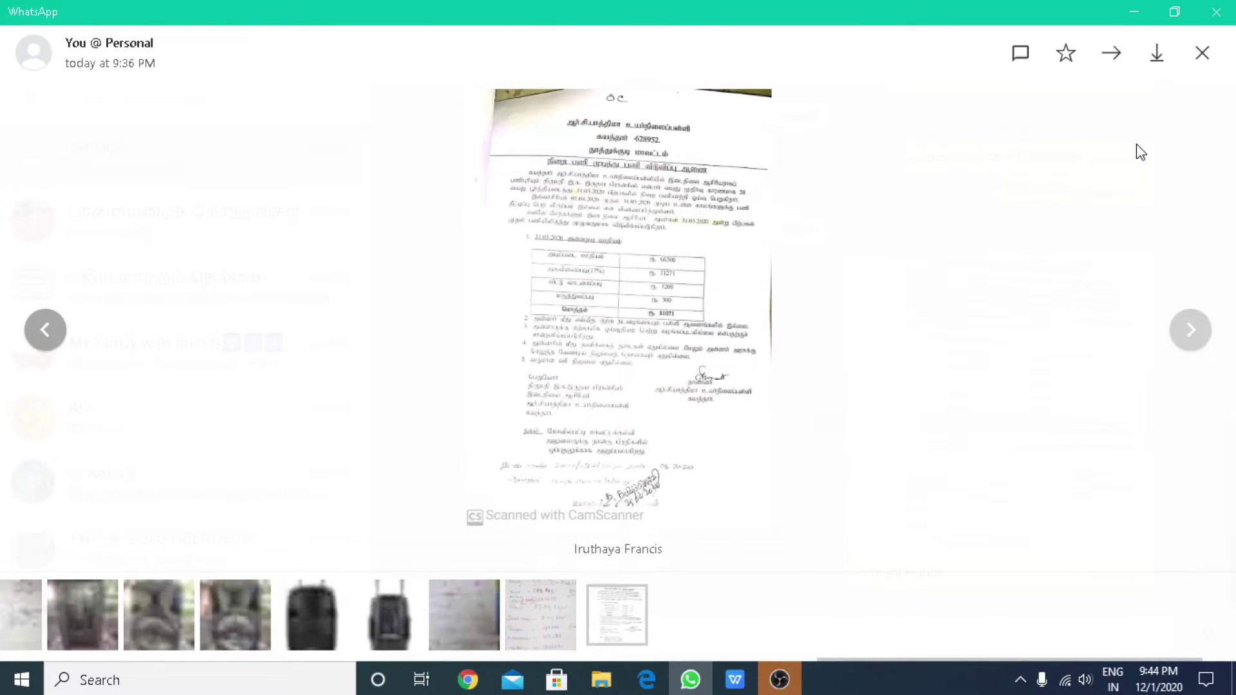
click(1203, 54)
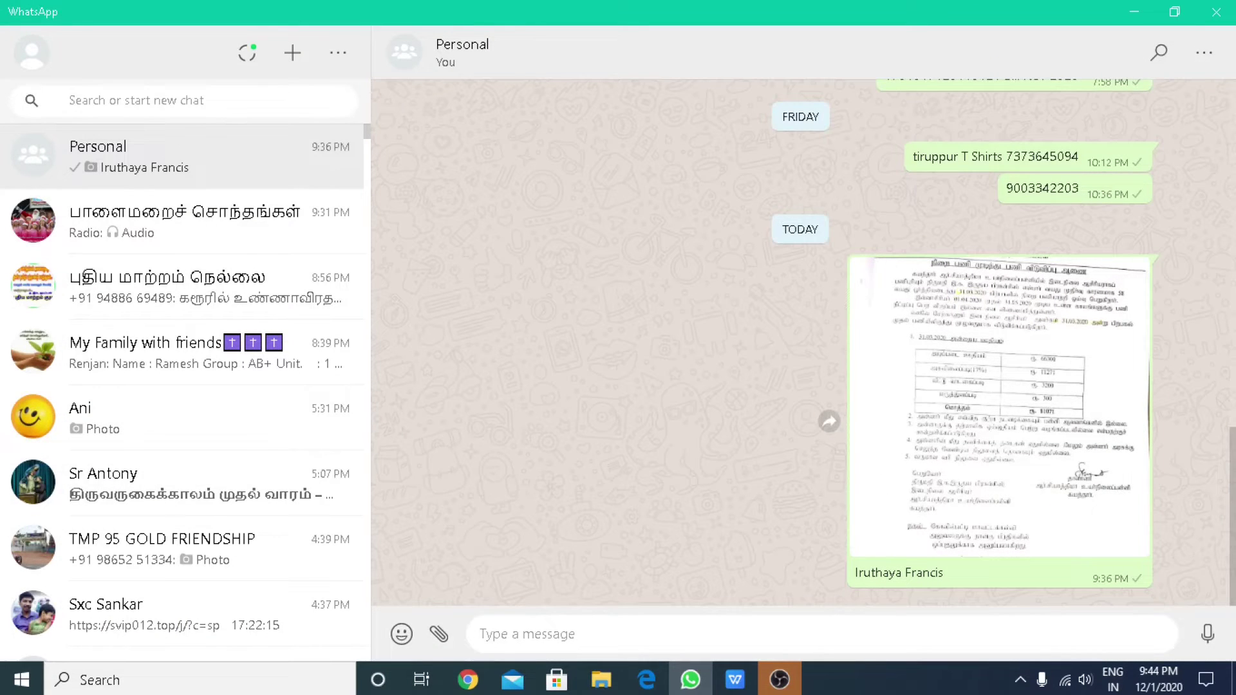
click(473, 685)
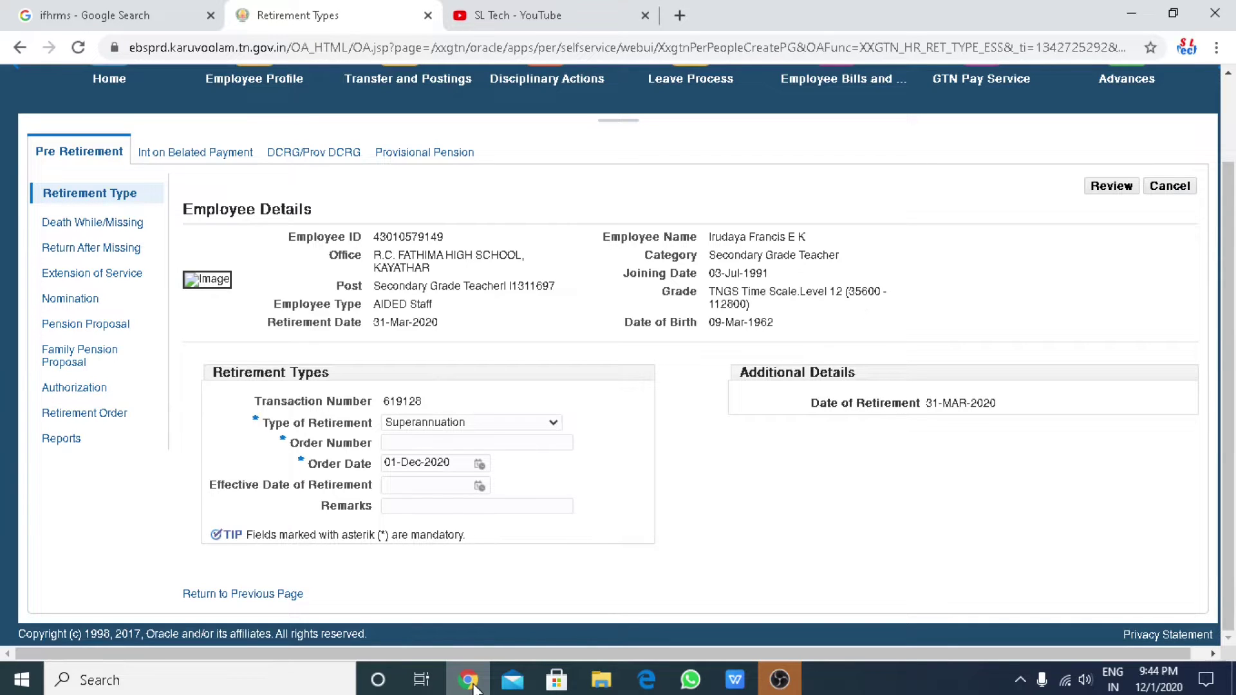
Enter the retirement order number and set the Order Date to 29-Jun-2020.
click(430, 442)
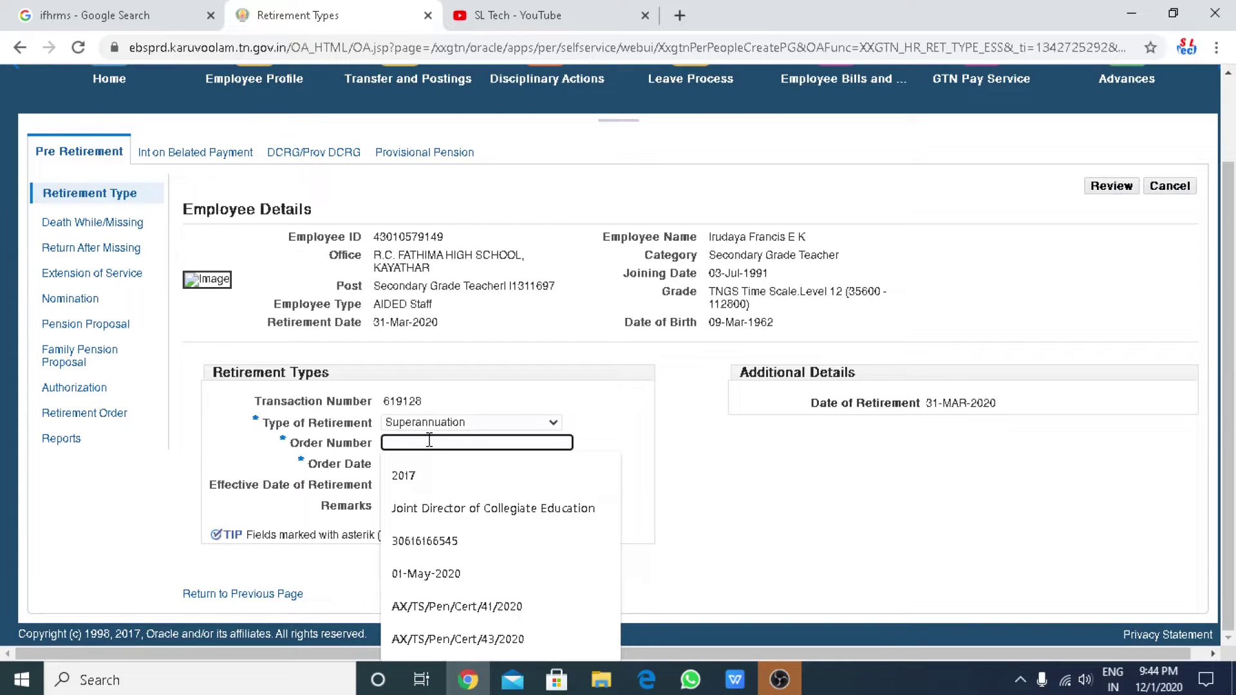
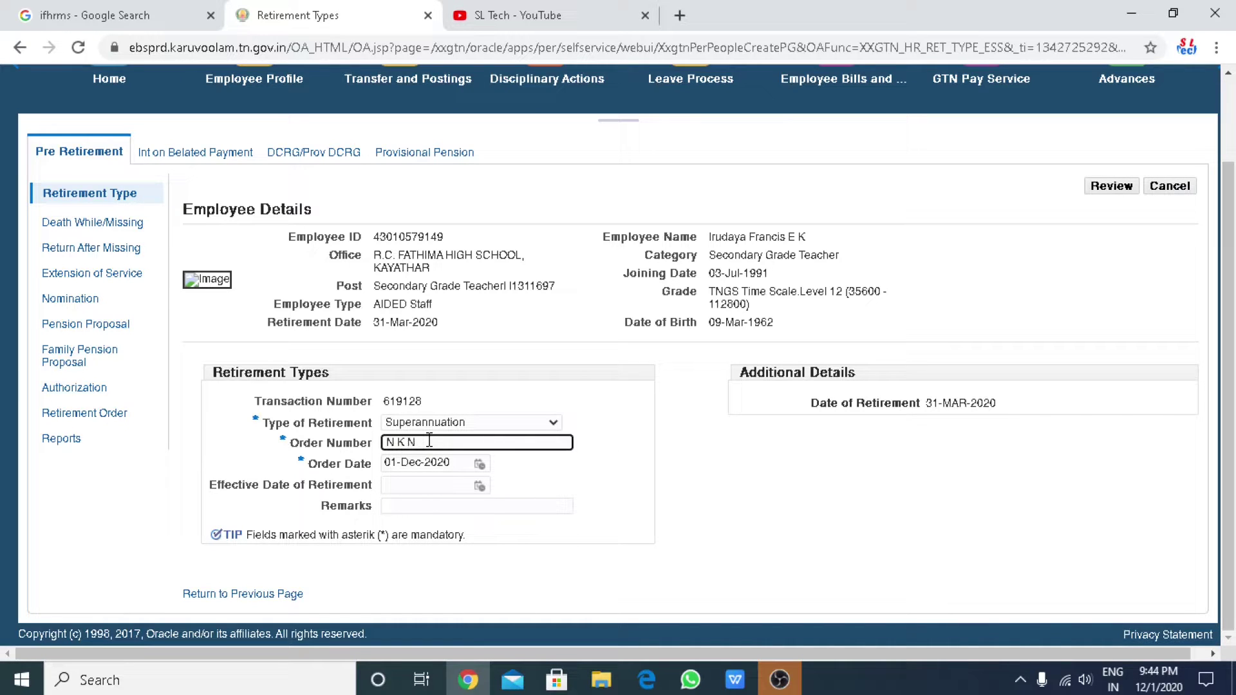
click(480, 466)
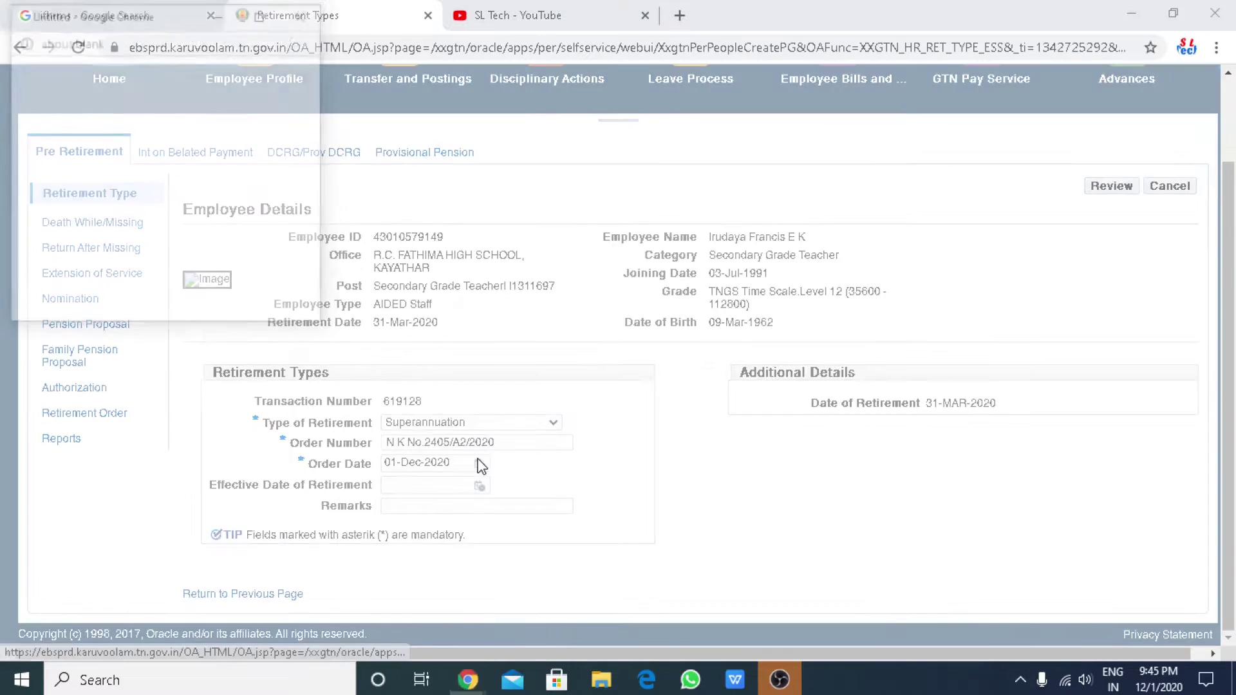
click(98, 67)
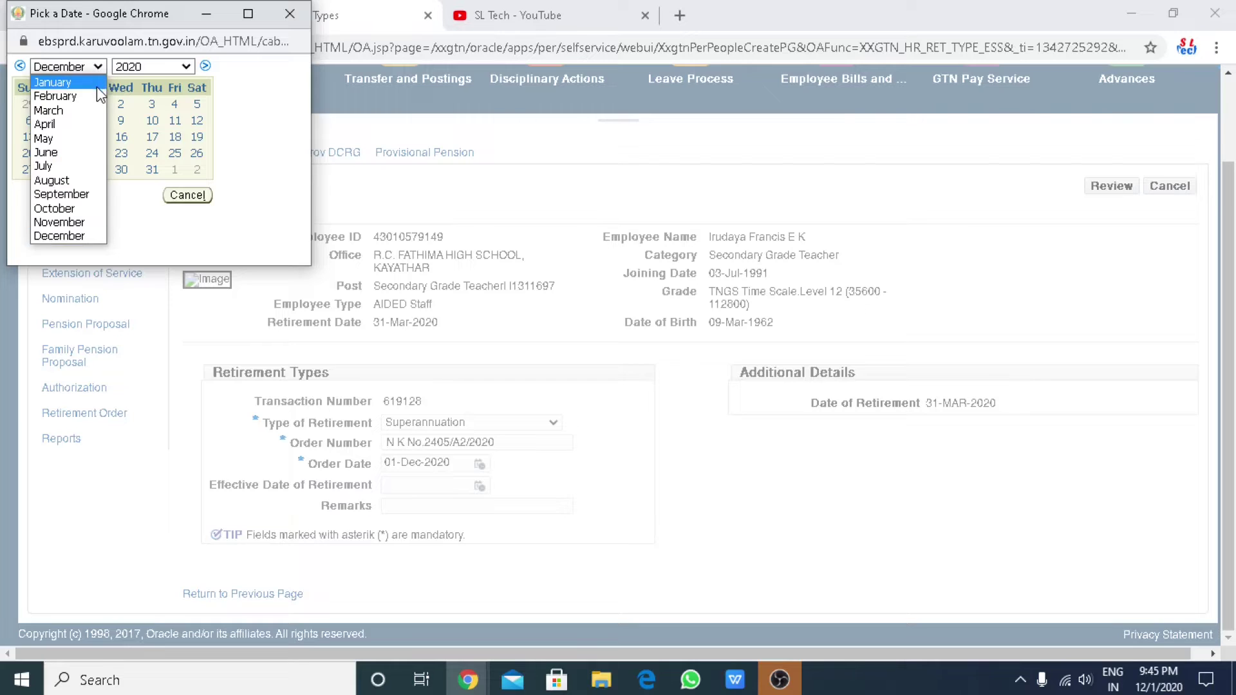
click(47, 152)
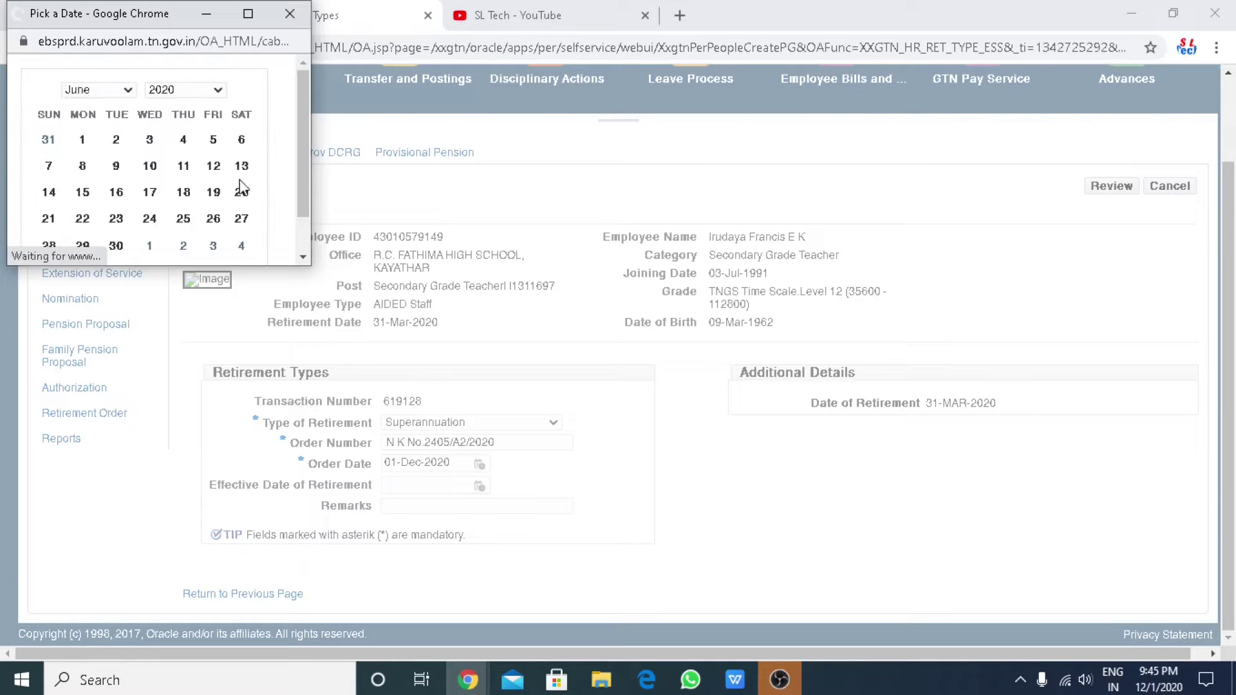
click(82, 246)
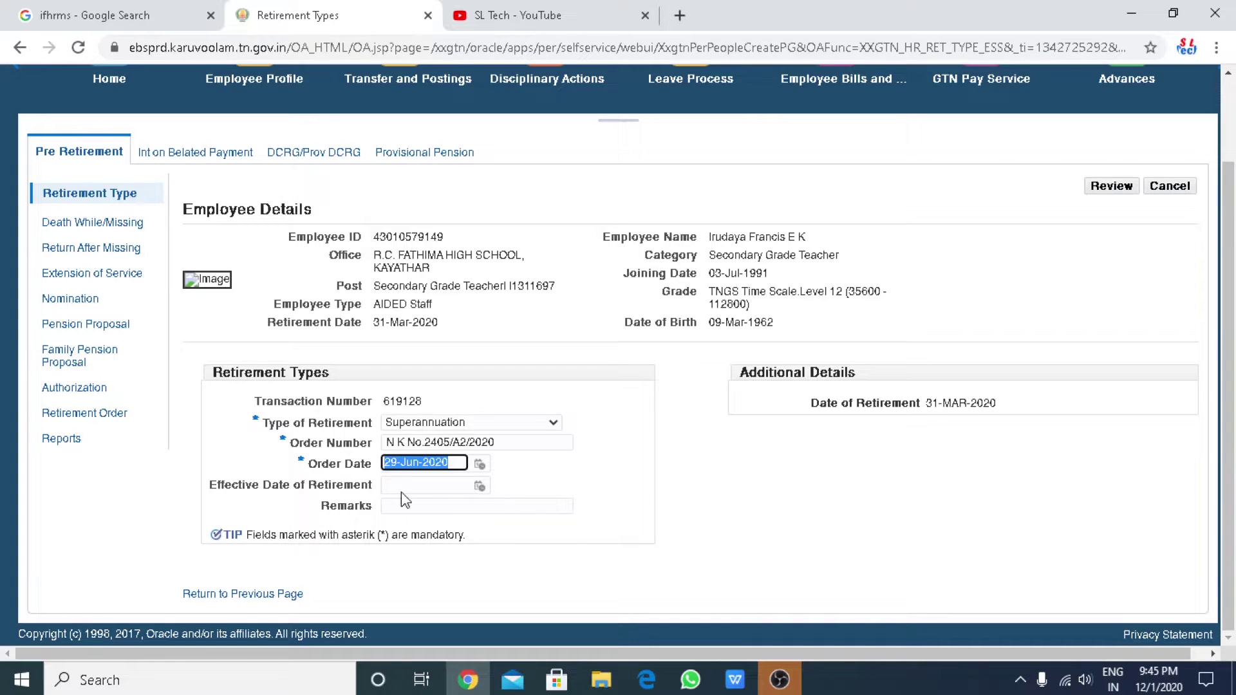
Set Effective Date to 31-Mar-2020, choose the Retirement remark, and review the entry.
click(480, 485)
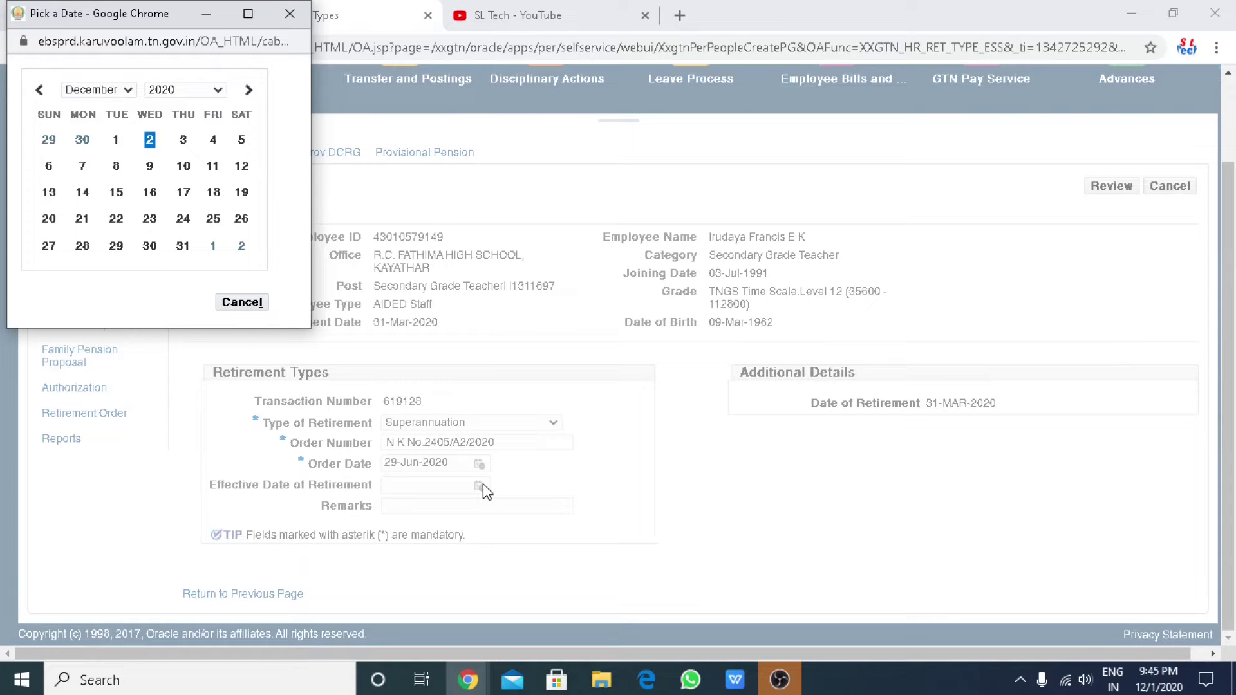
click(126, 92)
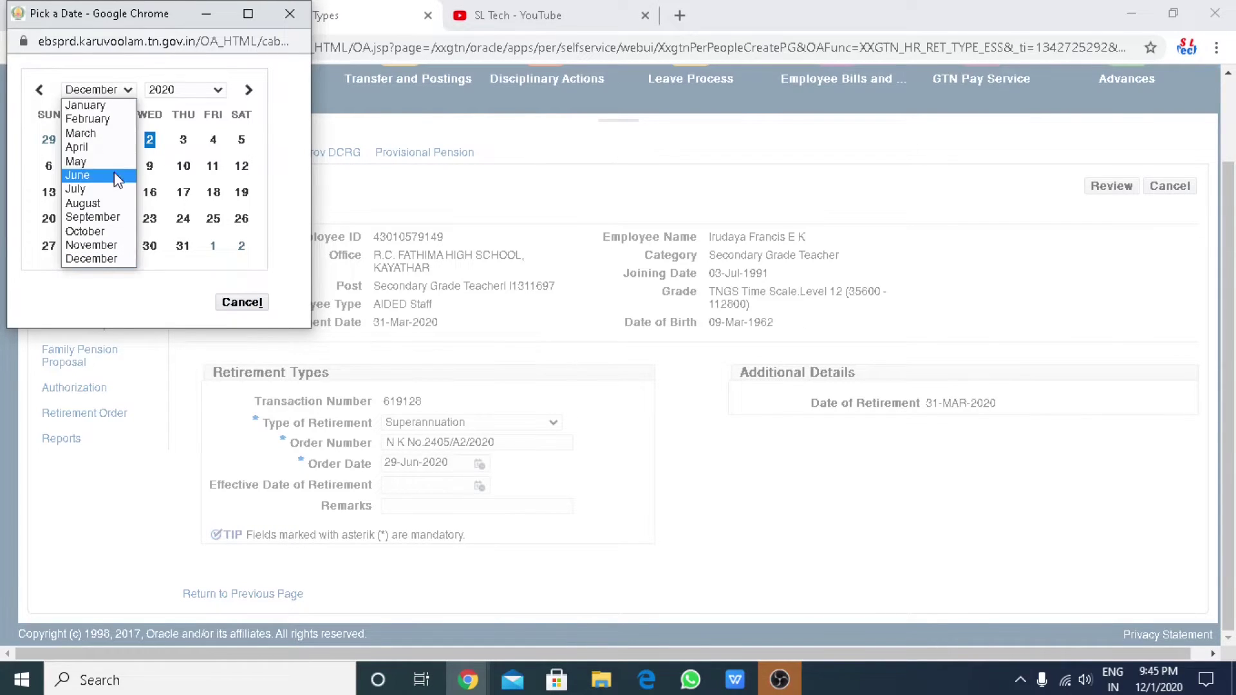
click(114, 134)
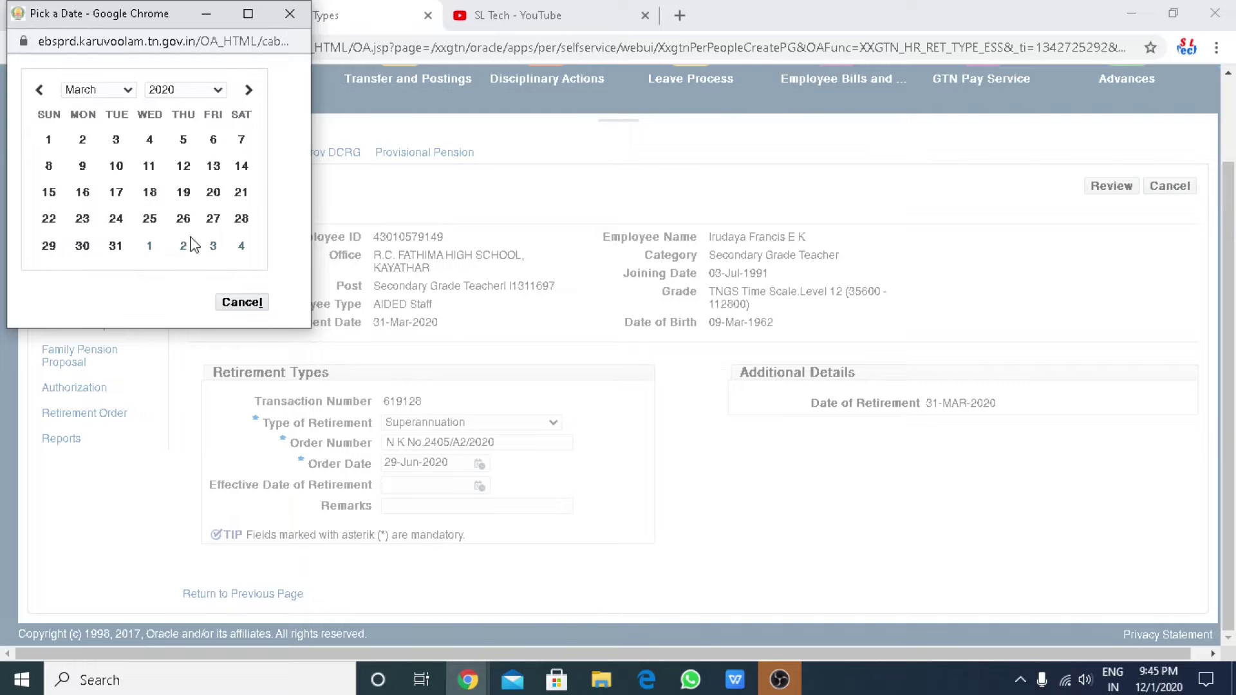
click(115, 253)
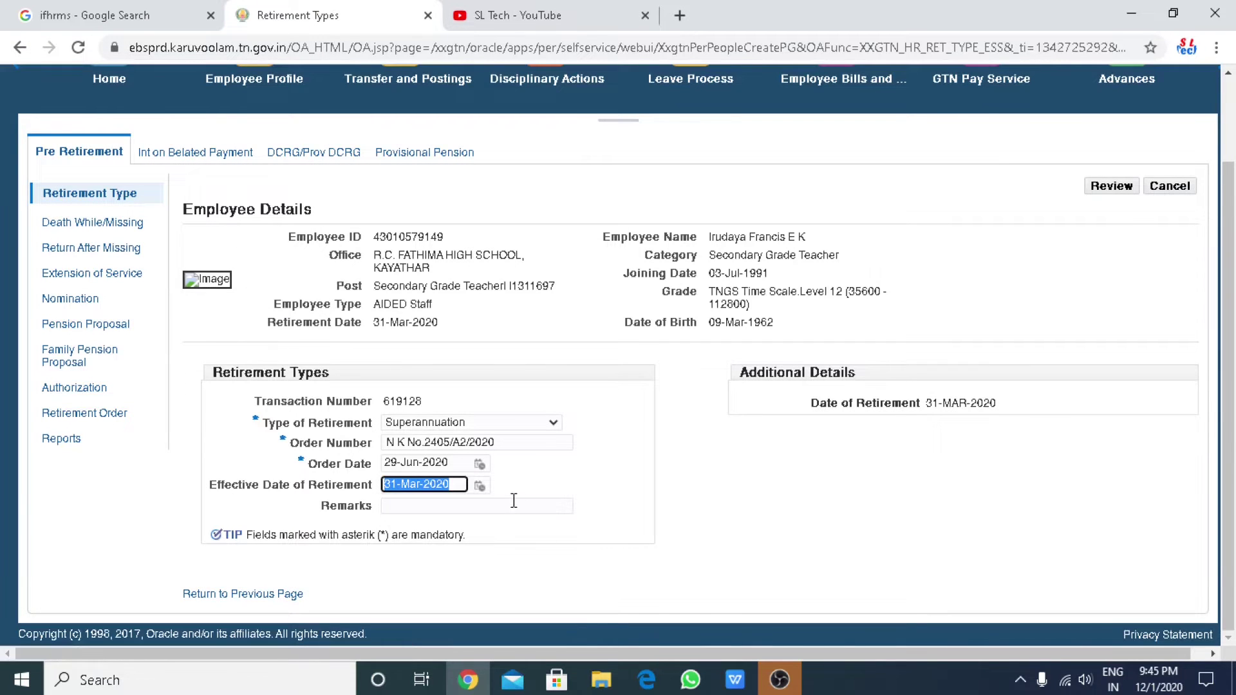
click(513, 506)
click(492, 571)
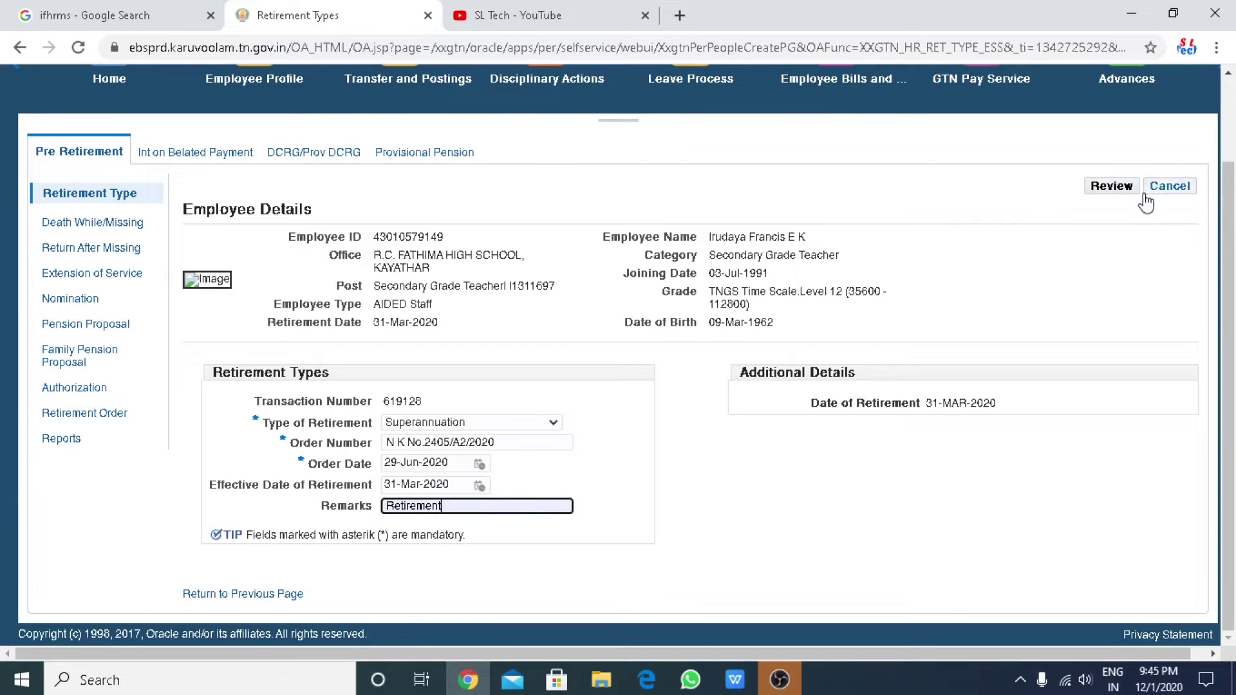
click(1109, 188)
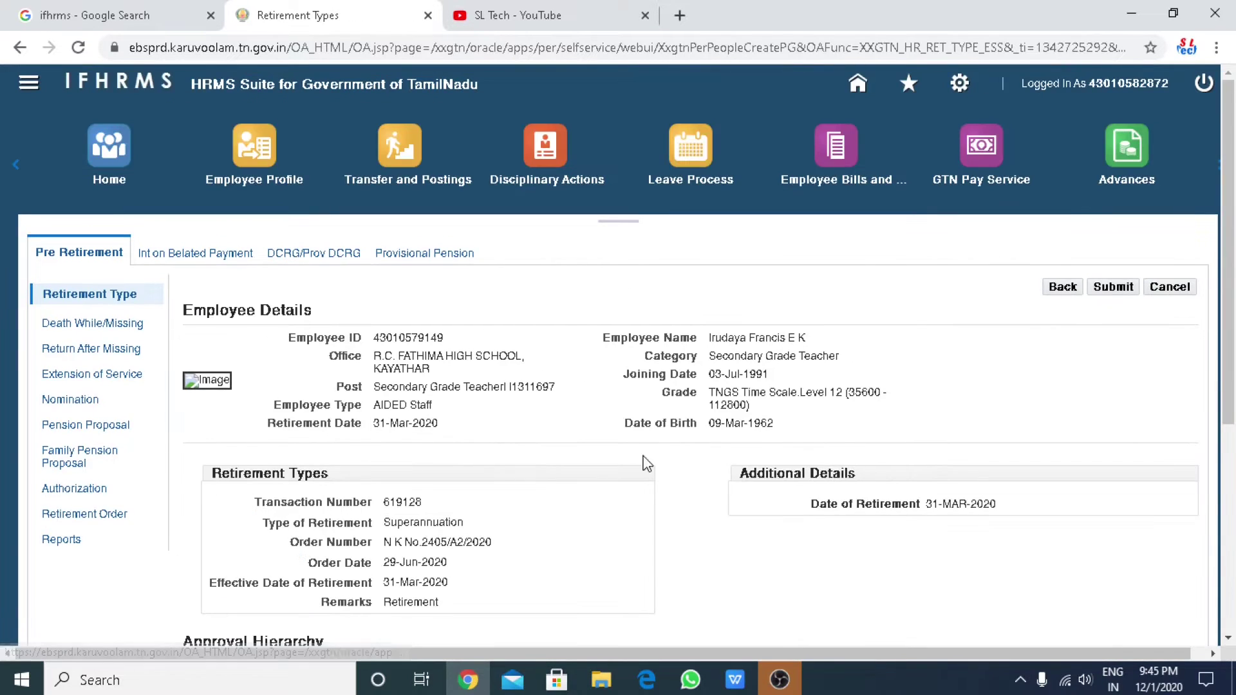
Choose R C FATHIMA HS KAYATHAR as the approver group and submit the retirement entry.
scroll(643, 454, down, 4)
click(472, 446)
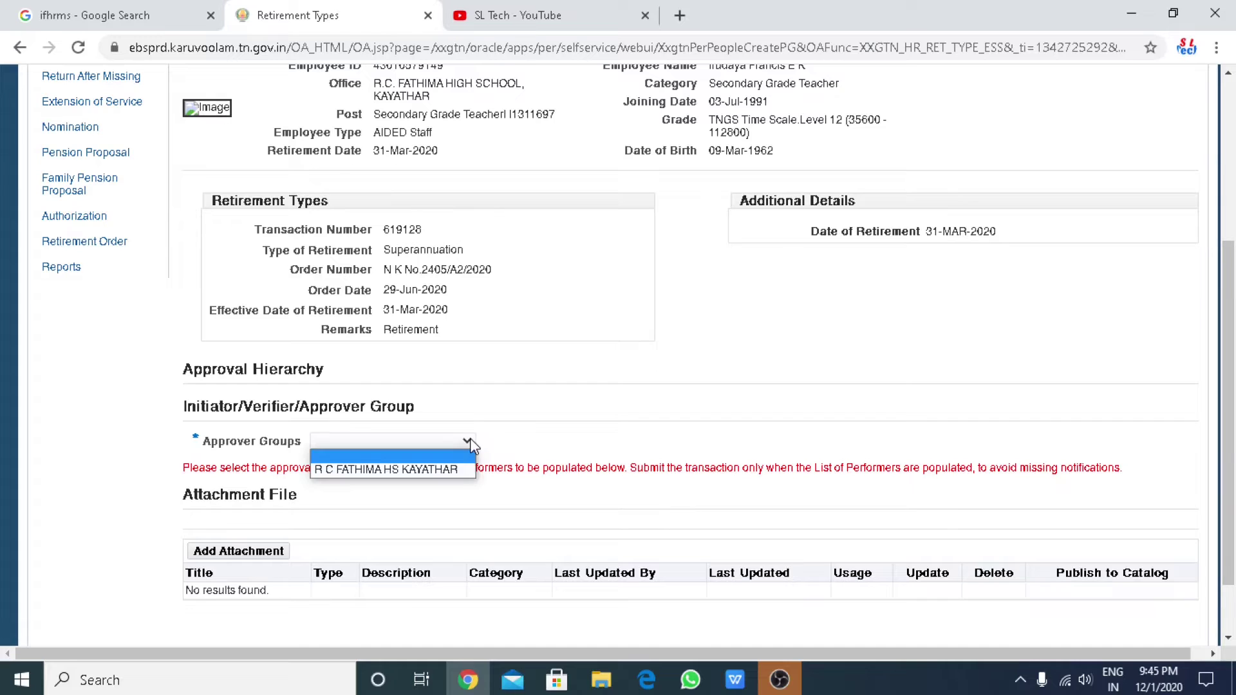
click(458, 467)
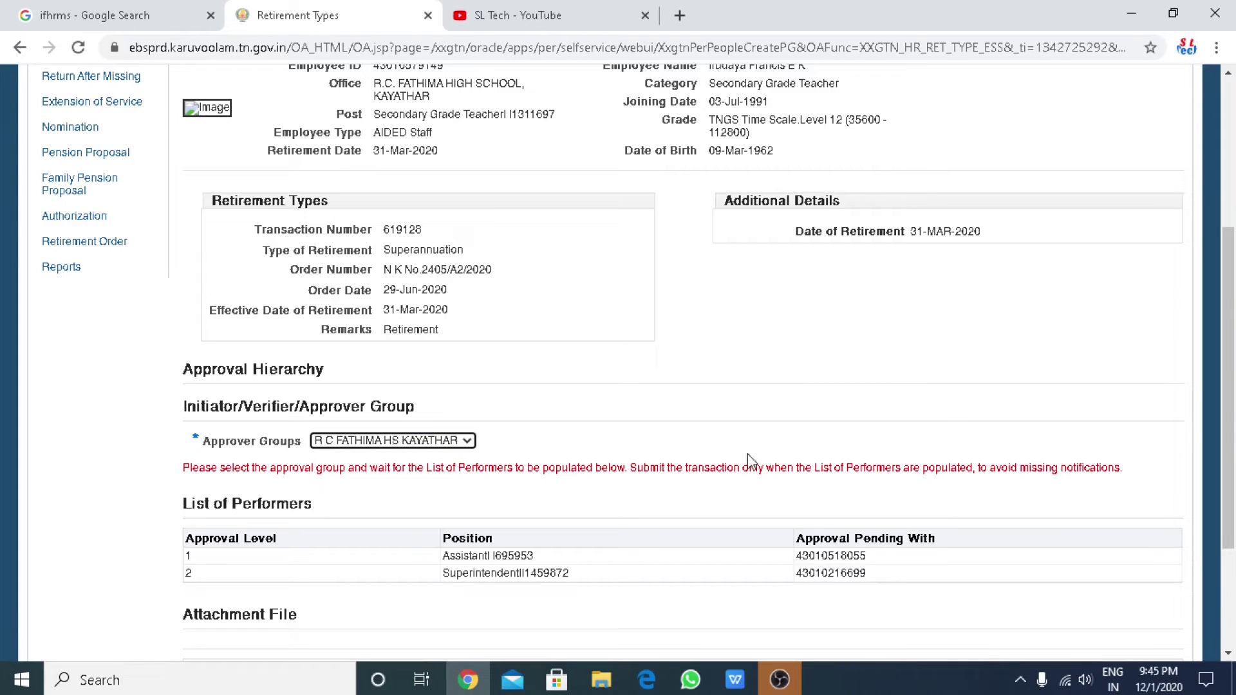
scroll(747, 454, down, 3)
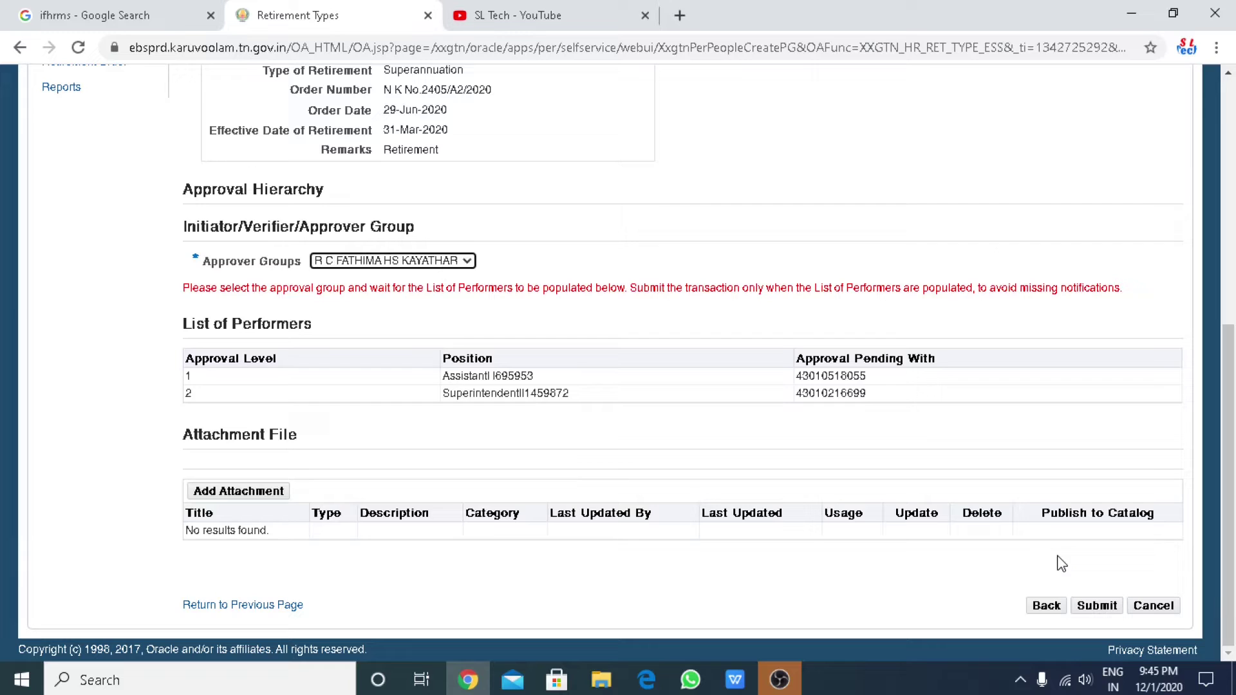
click(1095, 607)
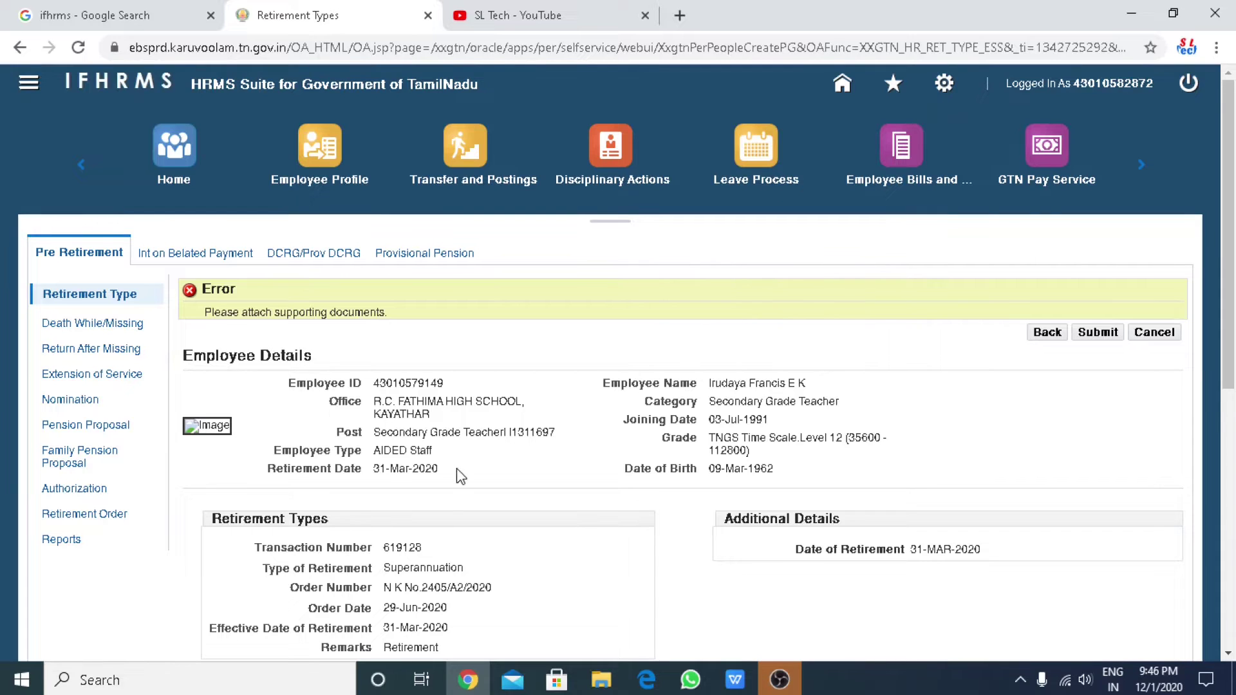
Attach the employee's scanned order image from the E:\Solomon\IFHRMS folder as a supporting document.
scroll(460, 474, down, 5)
scroll(462, 477, down, 2)
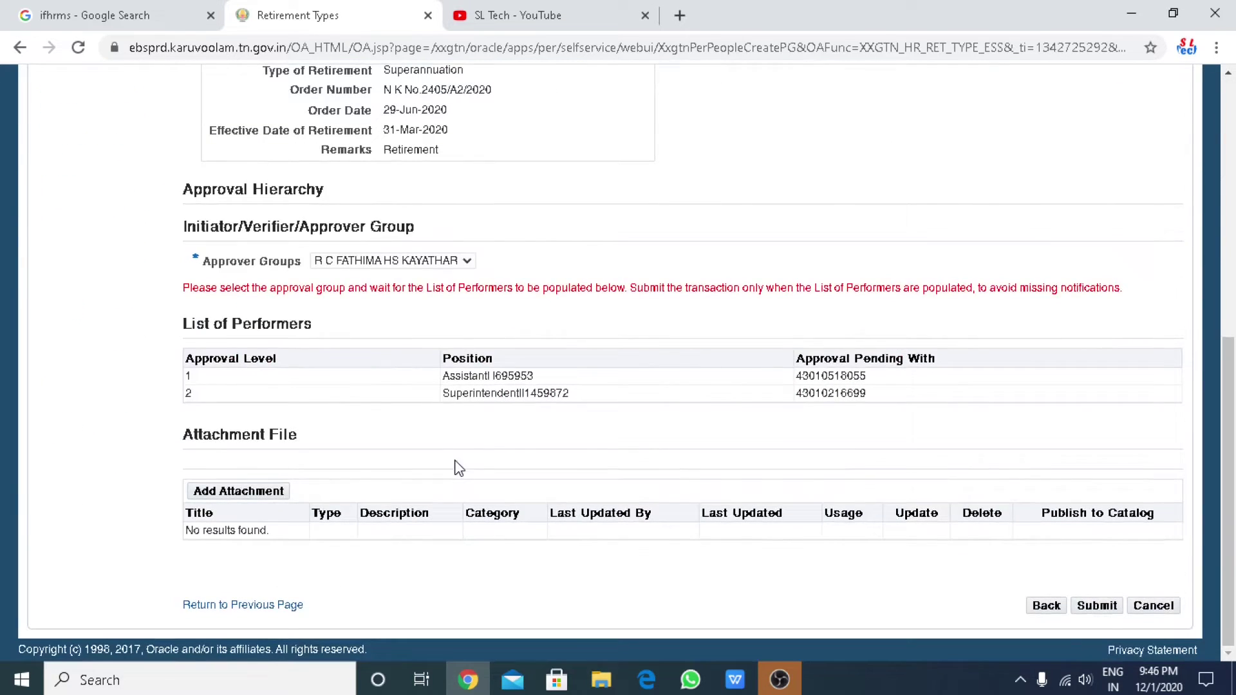
click(245, 493)
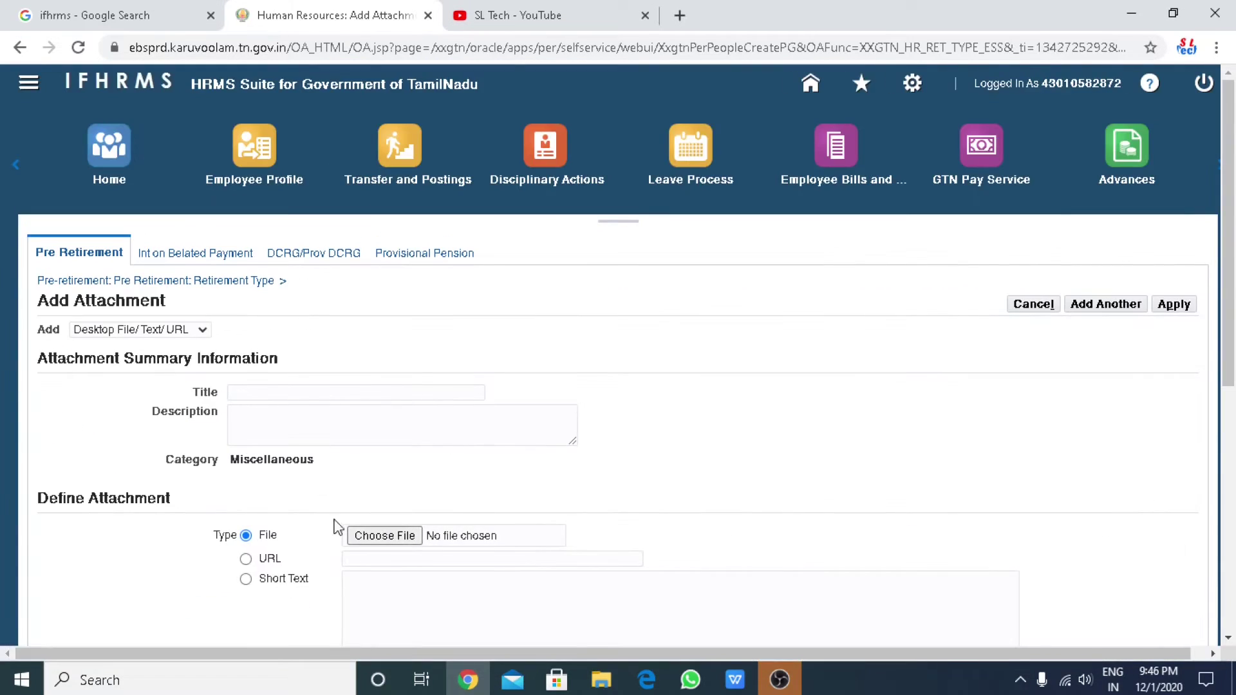
click(385, 536)
scroll(97, 283, down, 5)
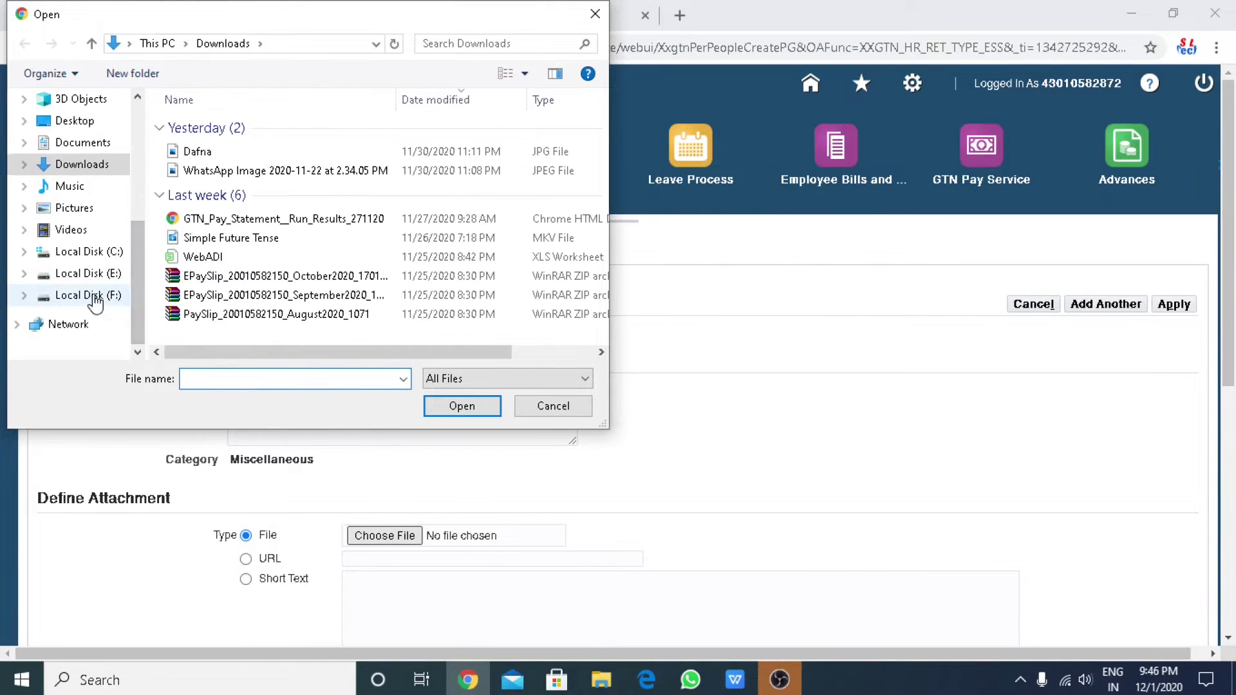
click(90, 273)
scroll(193, 283, down, 4)
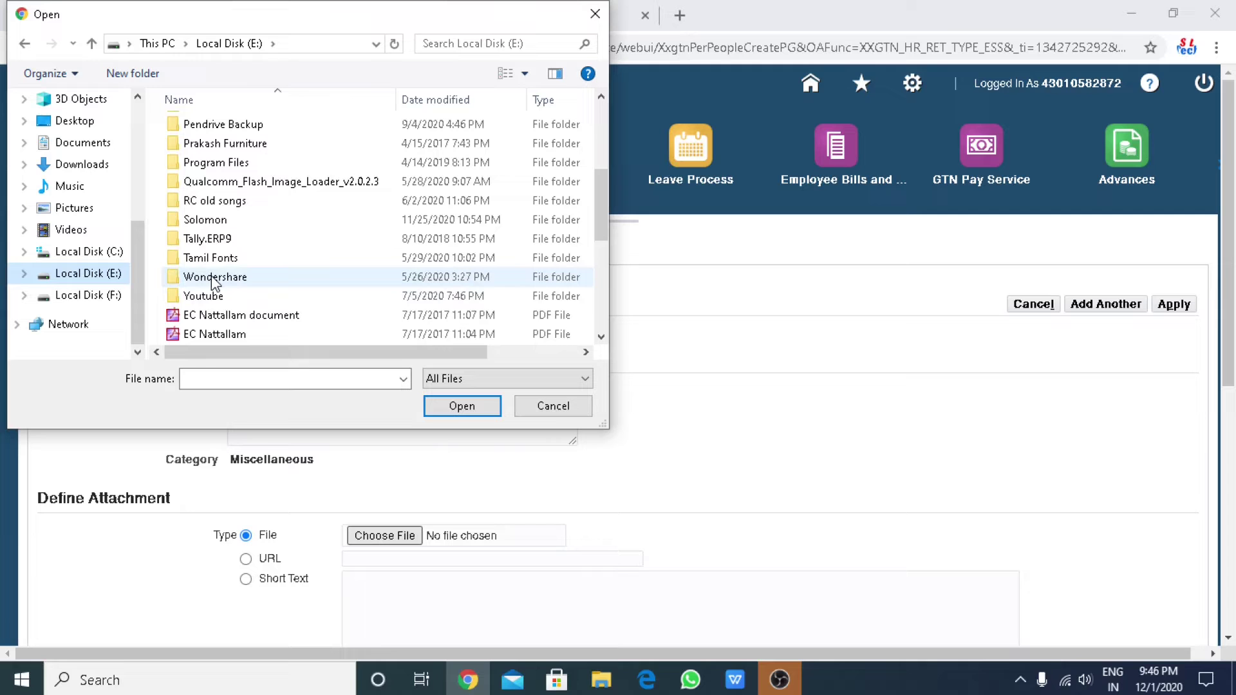
double_click(206, 220)
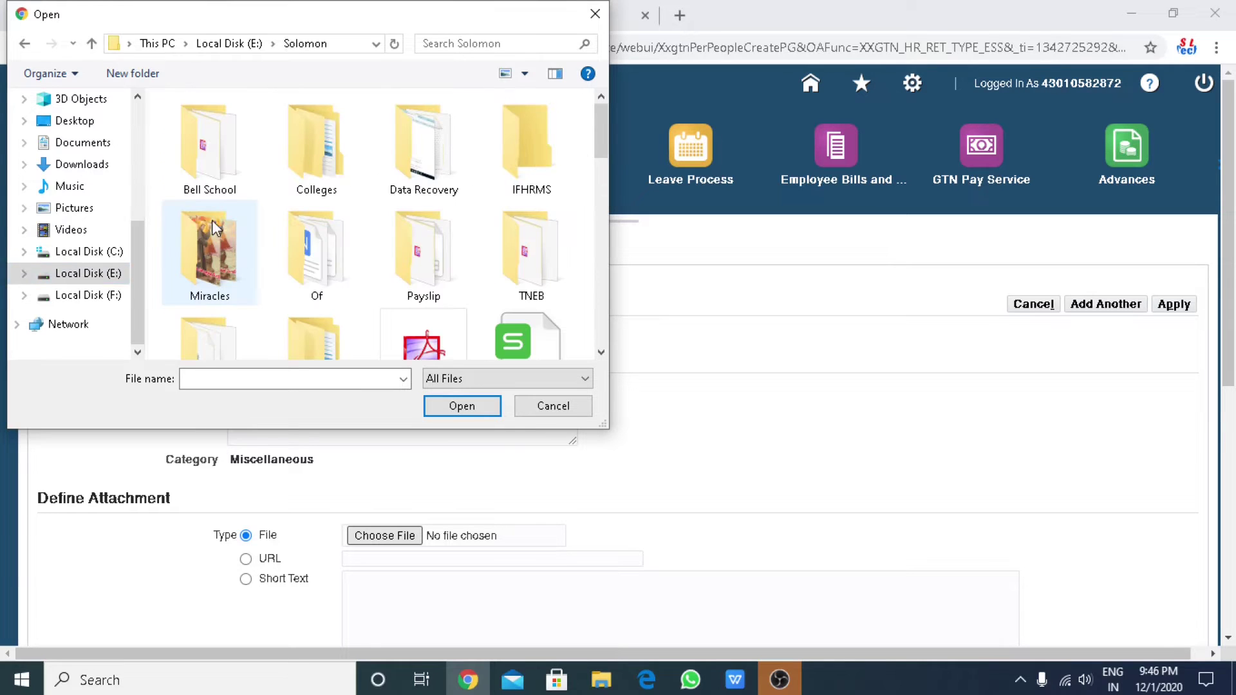
double_click(538, 173)
click(208, 128)
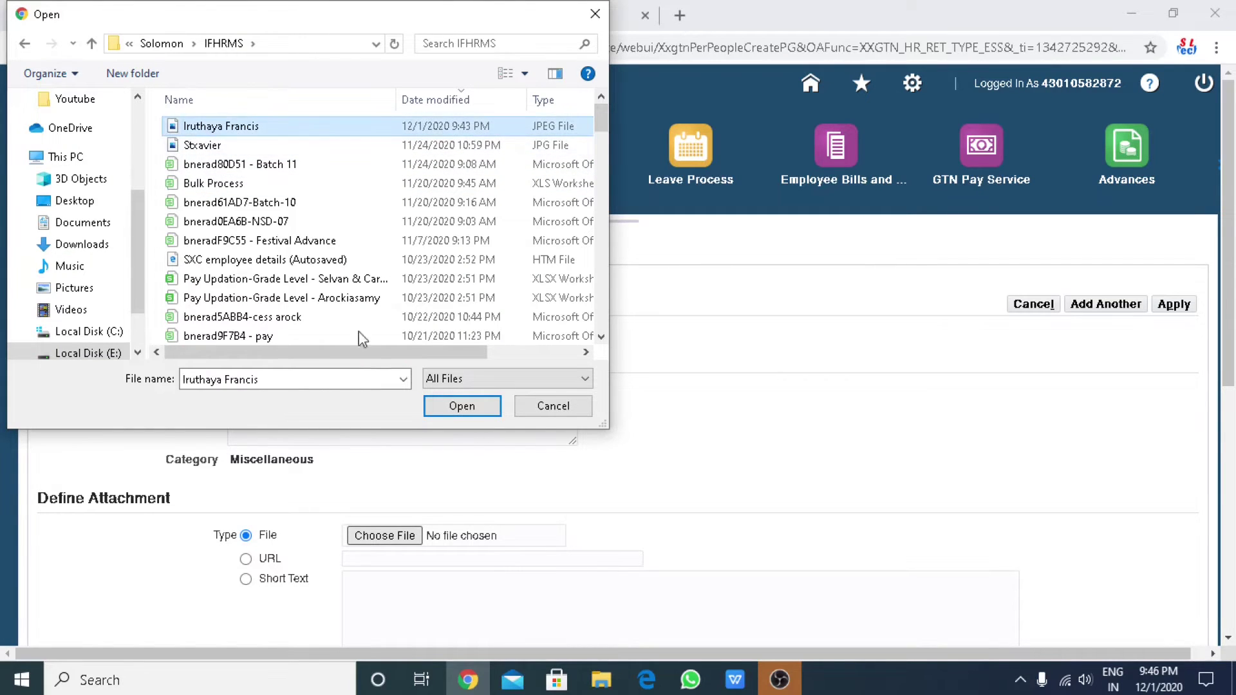
click(458, 405)
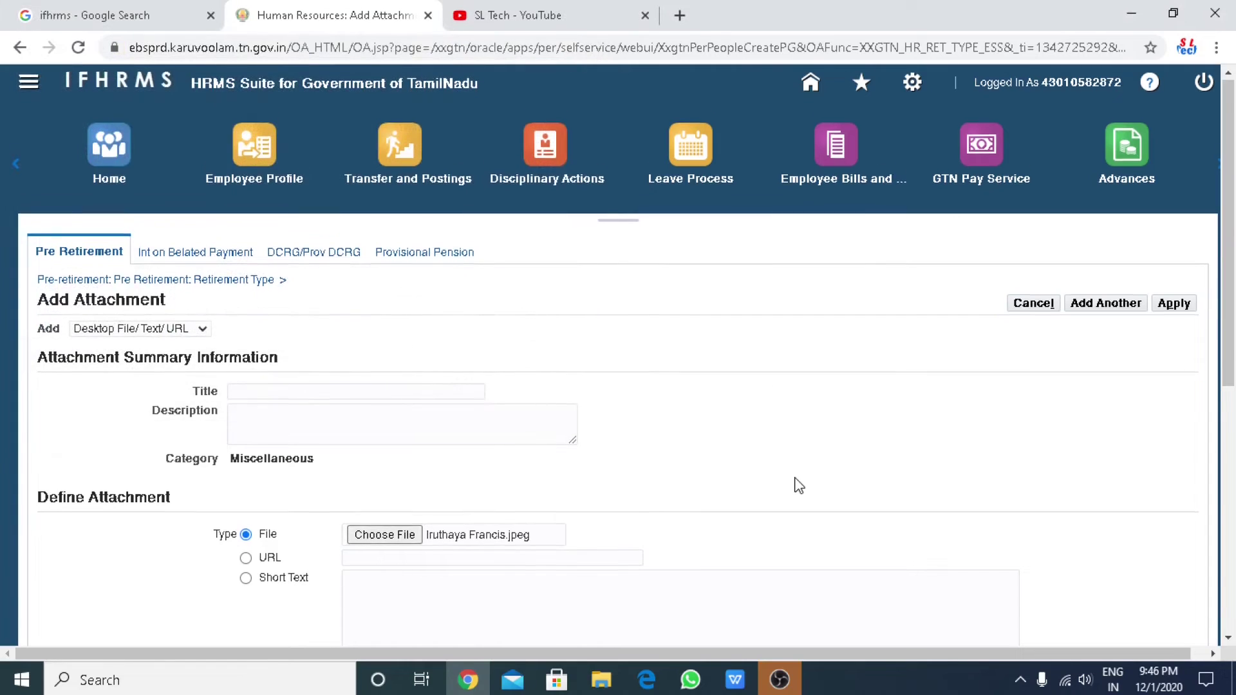
Save the attachment and resubmit the retirement type transaction.
scroll(798, 486, down, 7)
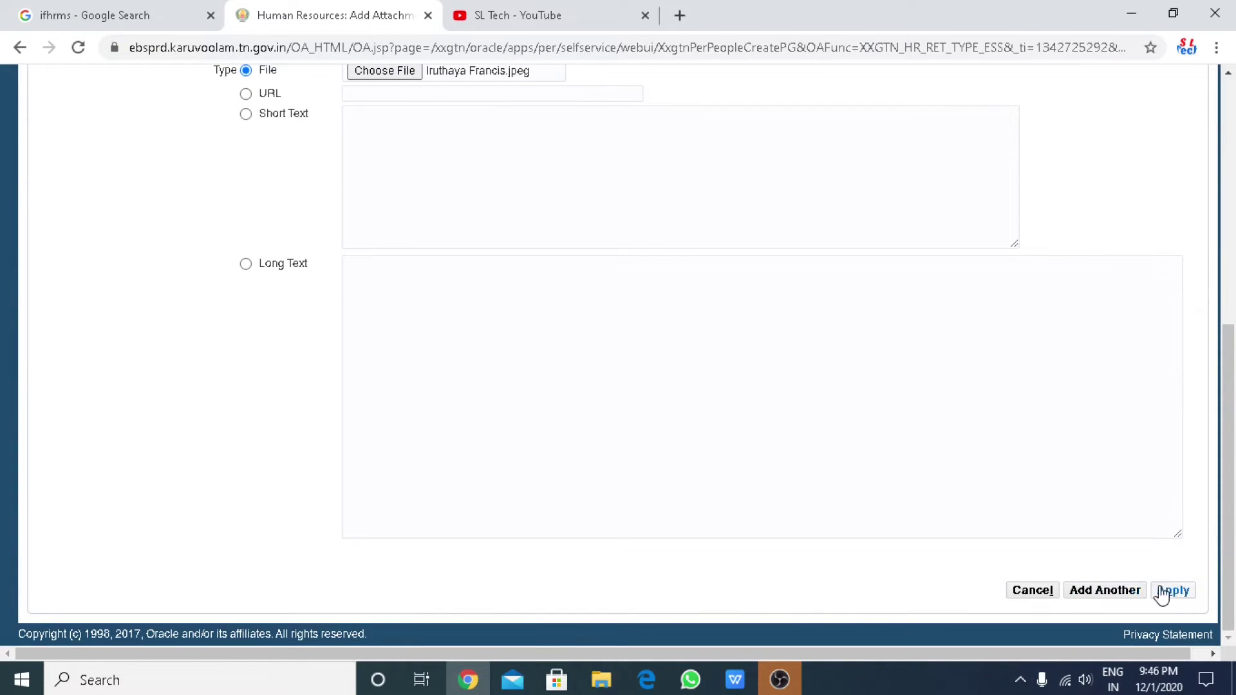
click(1163, 591)
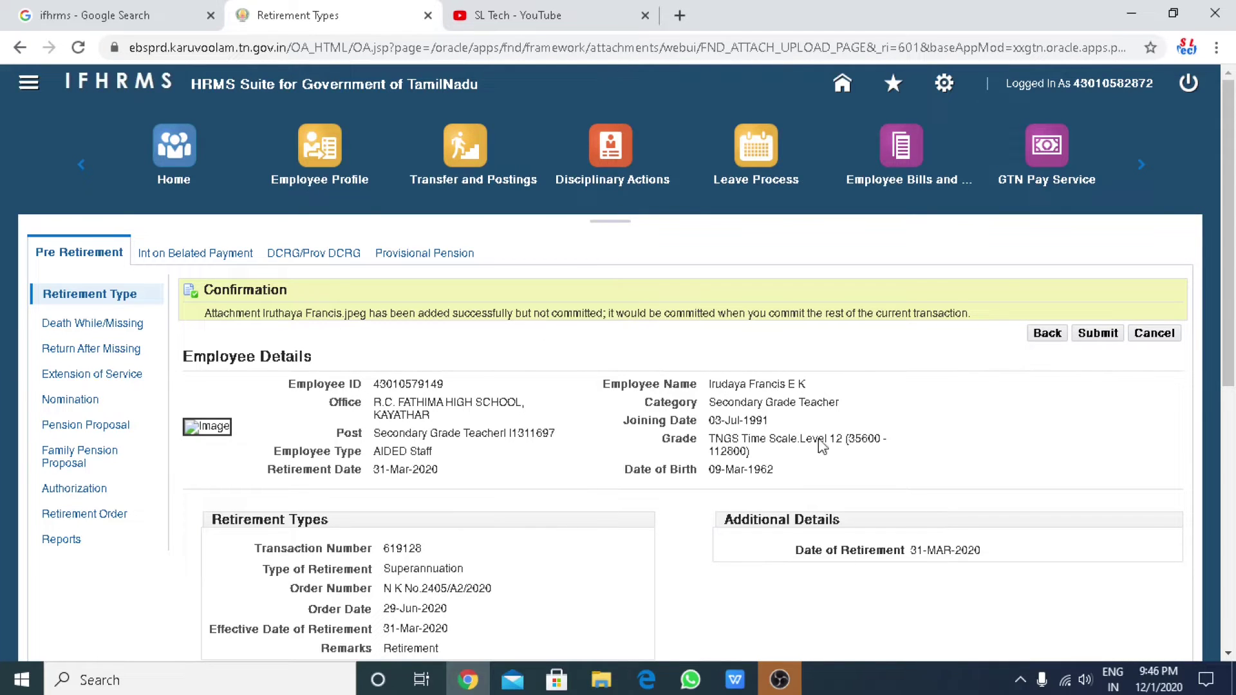
scroll(944, 521, down, 5)
scroll(946, 520, down, 2)
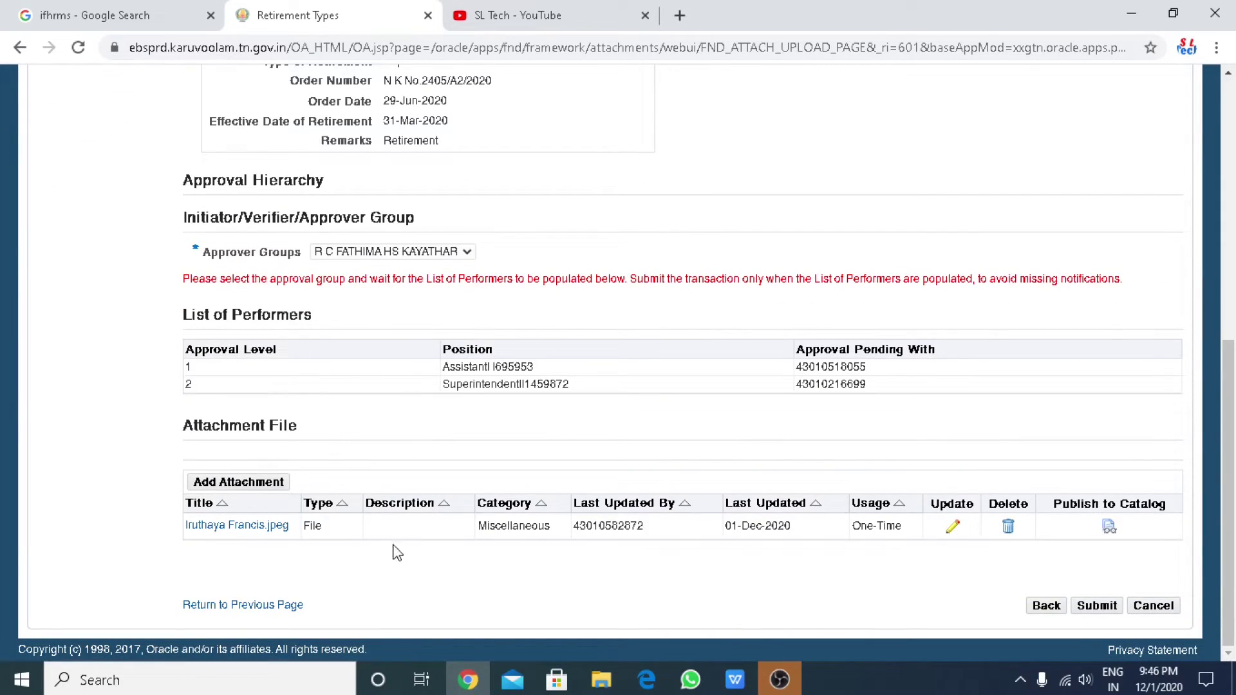
click(1103, 608)
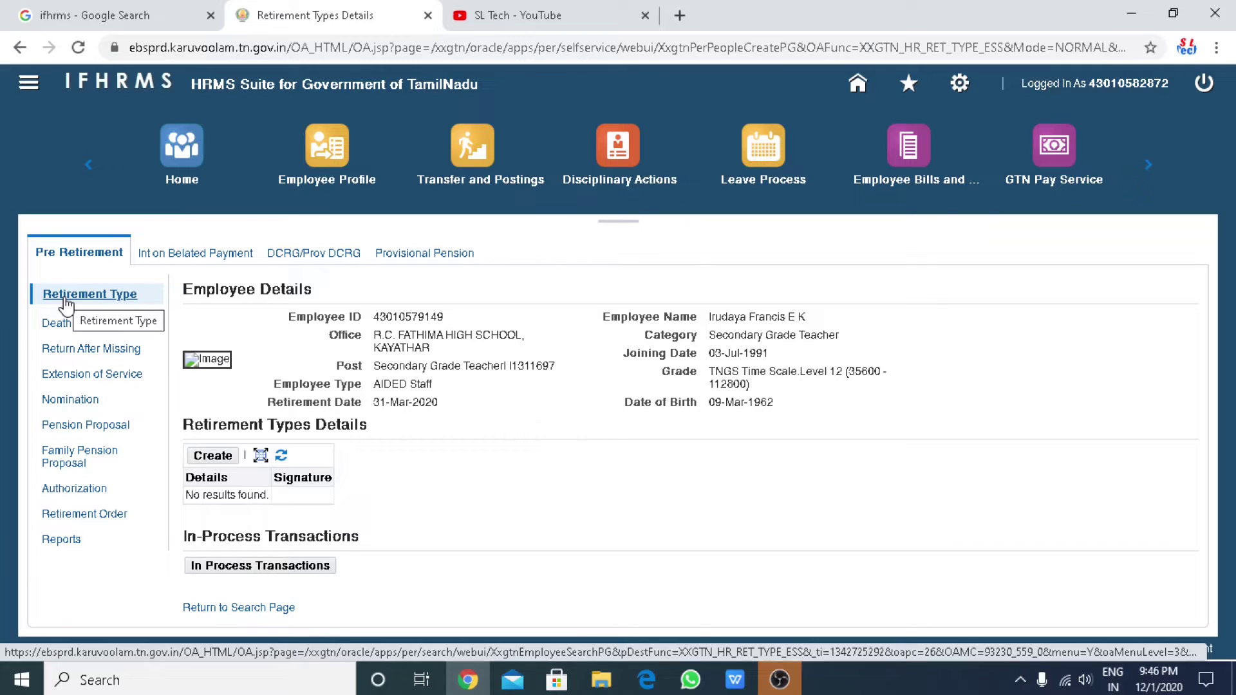
In Retirement Order, search for the employee by Employee ID and open their record.
click(65, 298)
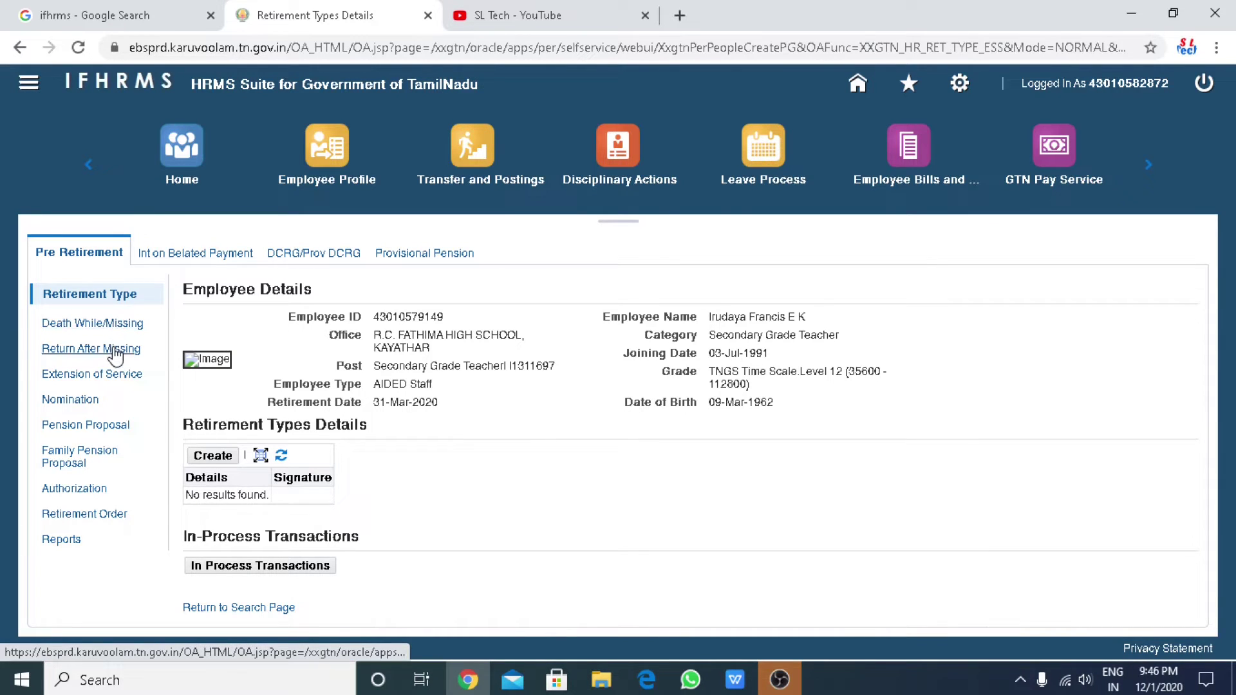
click(99, 519)
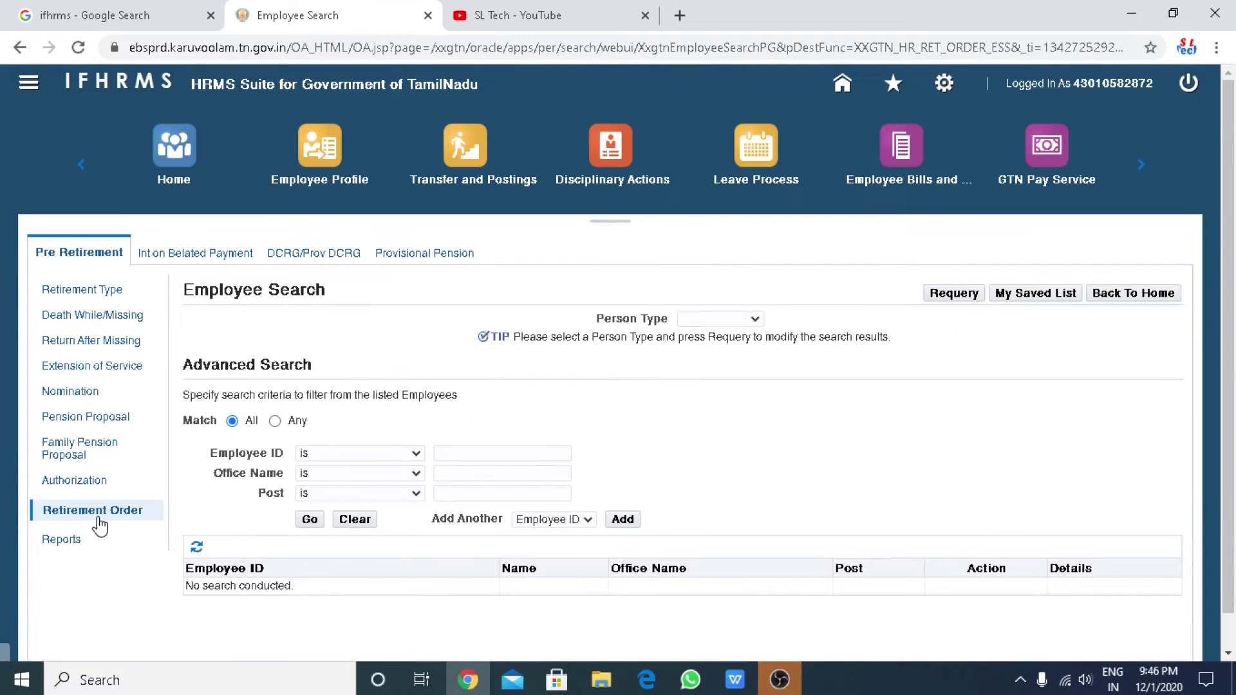
click(486, 454)
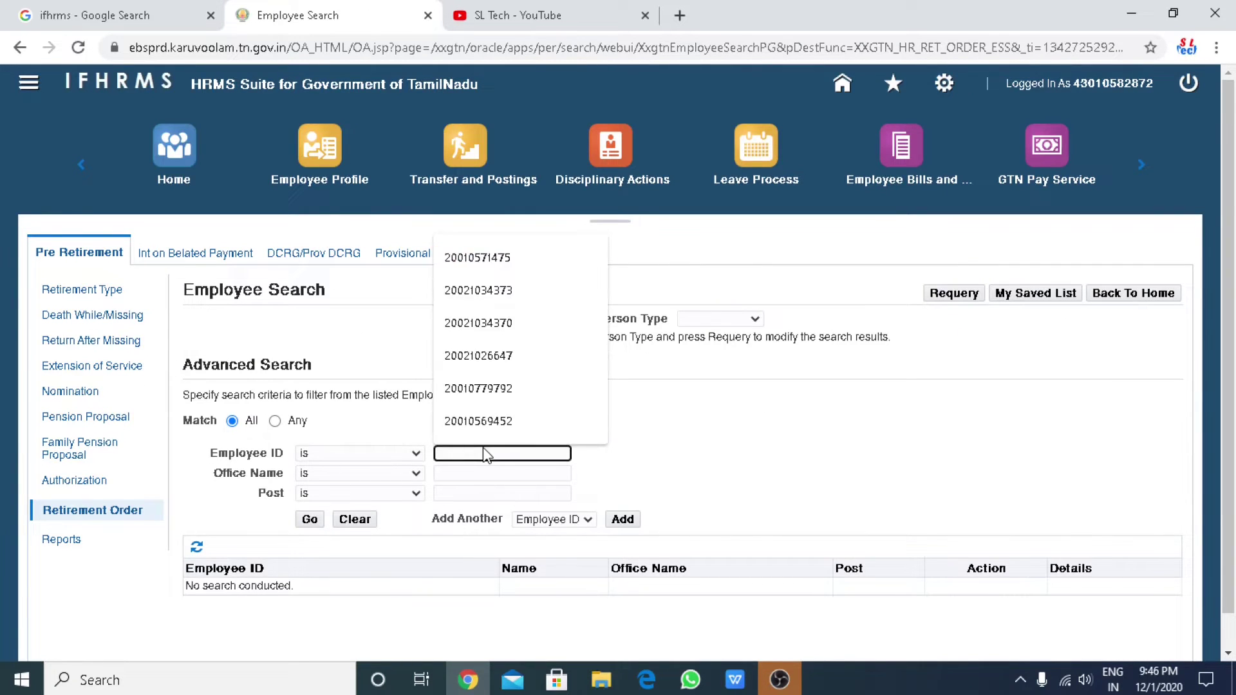
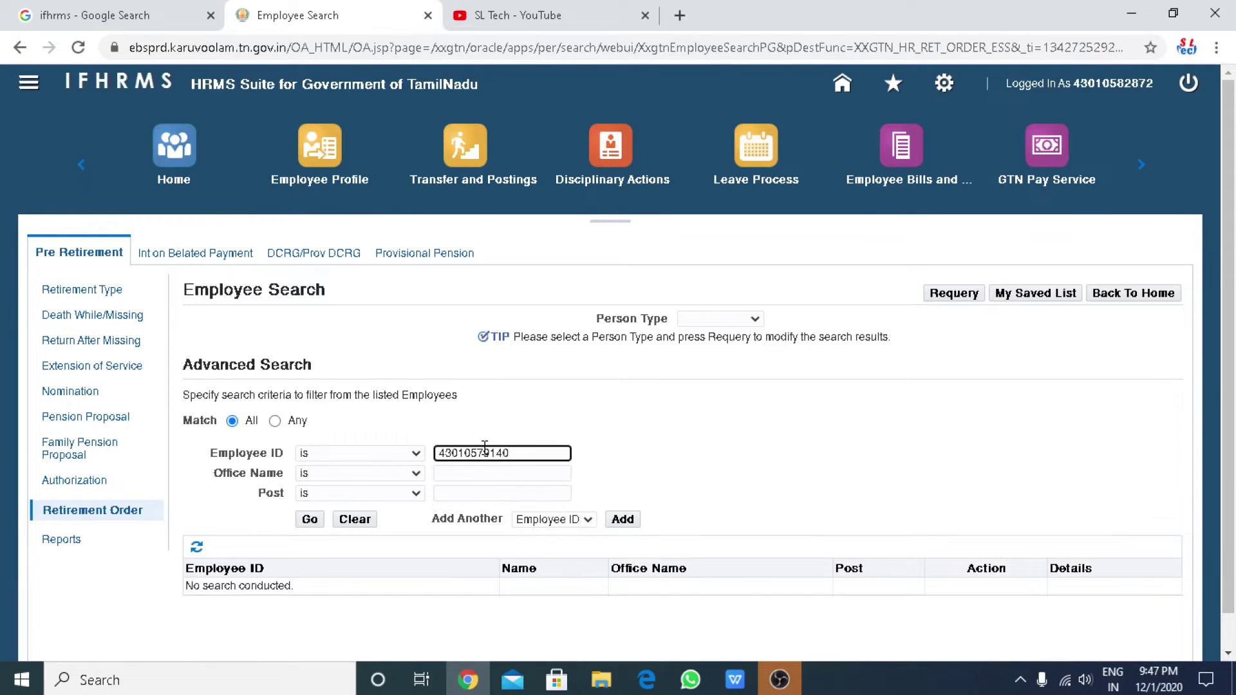
key(BackSpace)
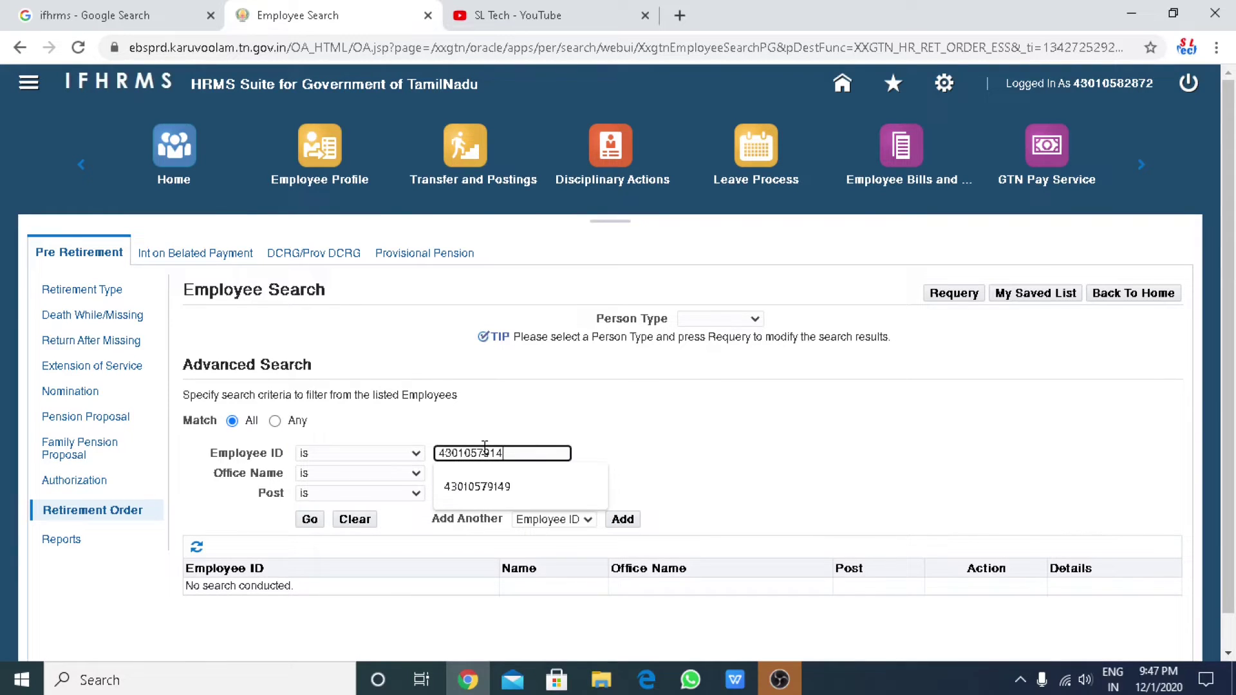
click(491, 488)
click(313, 520)
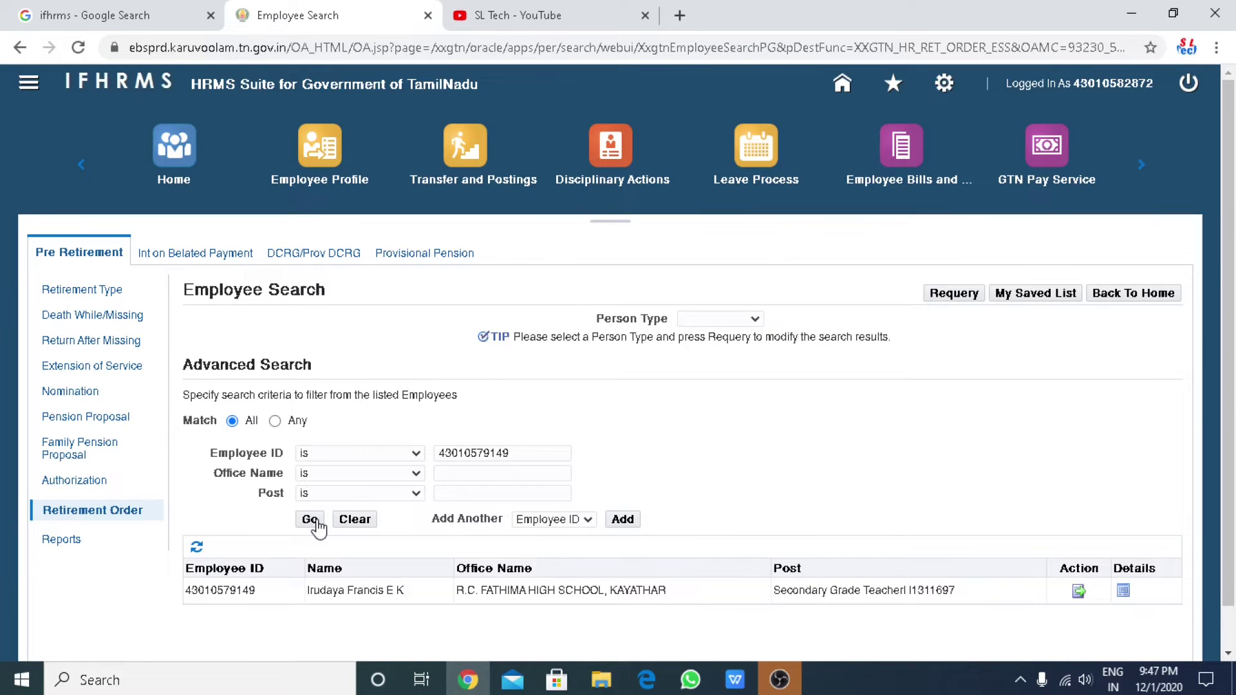
click(1078, 591)
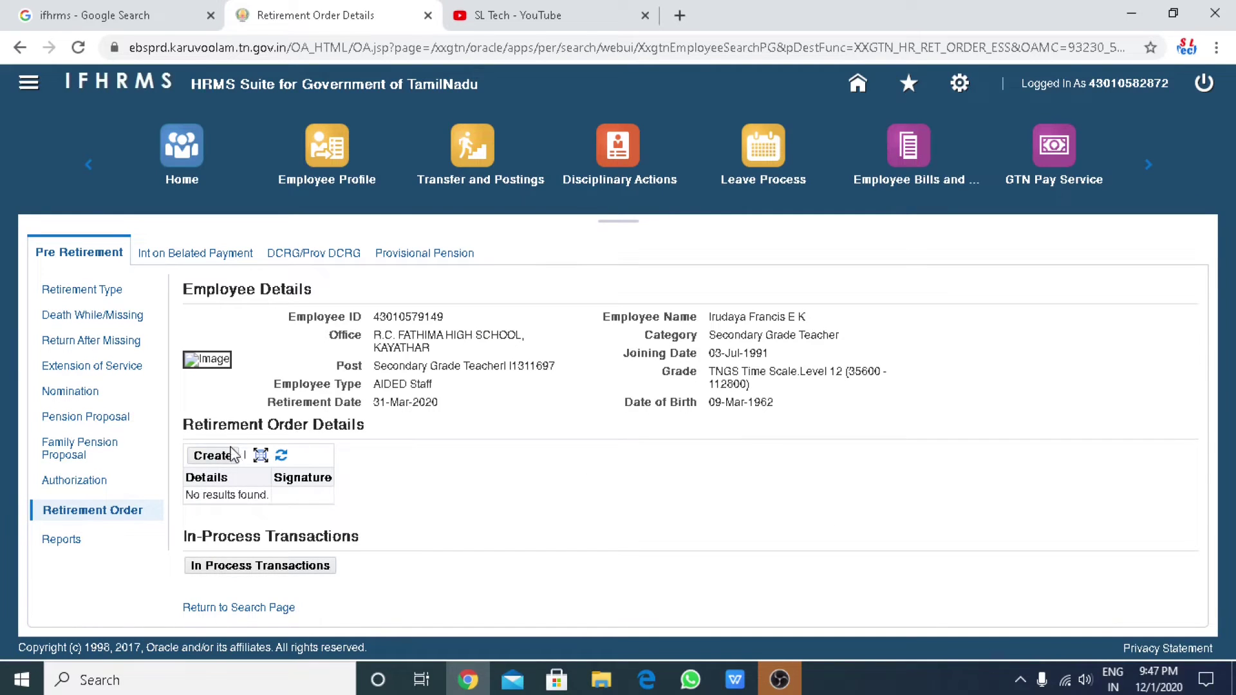
Create a new retirement order with issuing authority The Correspondent and the order number.
click(231, 455)
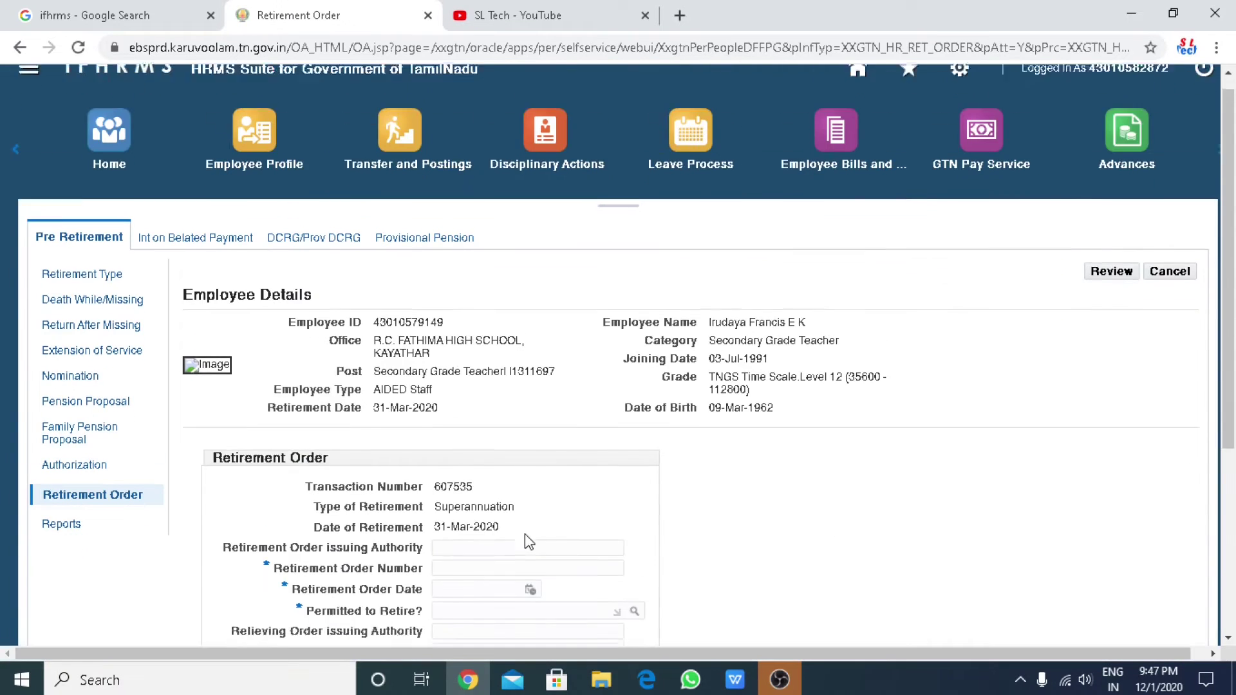
scroll(528, 541, down, 5)
click(493, 254)
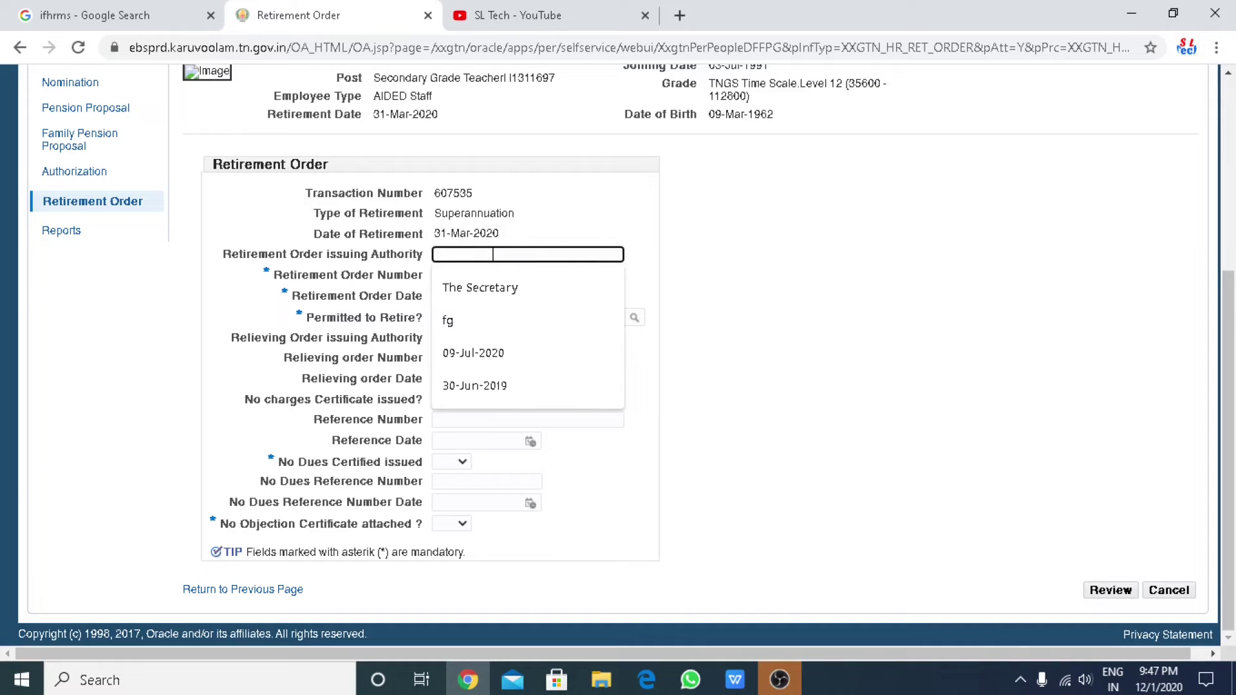
click(505, 285)
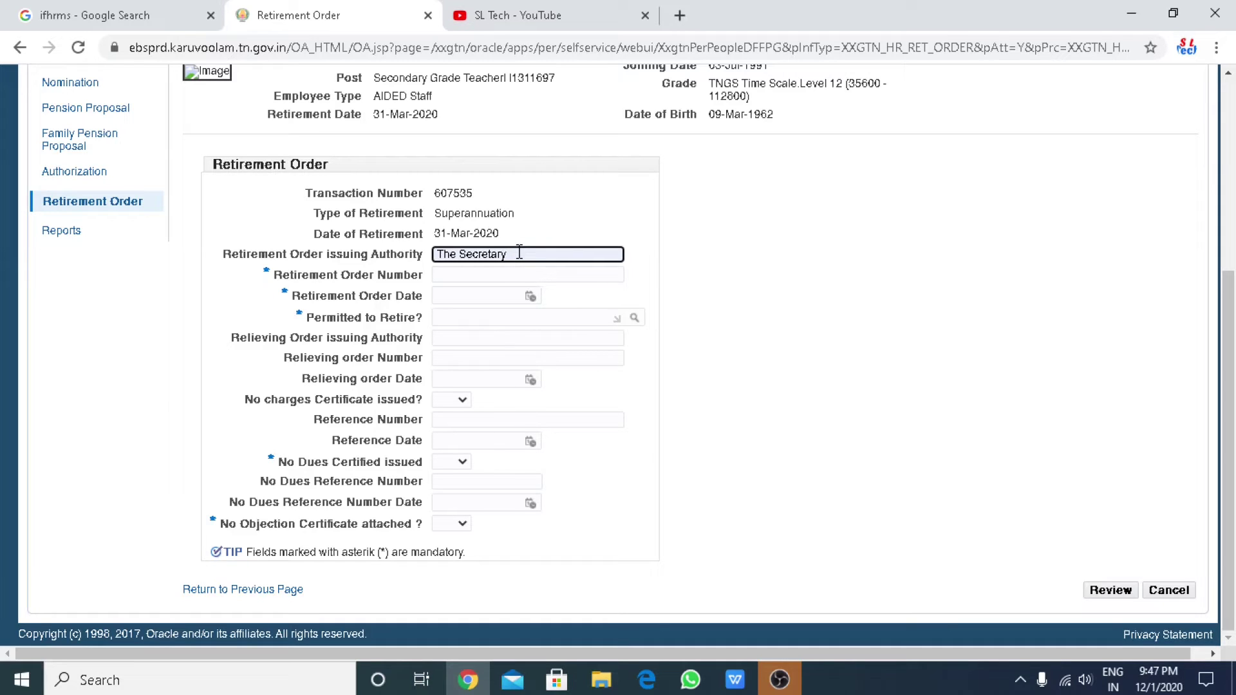
key(BackSpace)
key(BackSpace)
key(BackSpace)
key(BackSpace)
key(BackSpace)
key(BackSpace)
key(BackSpace)
key(BackSpace)
key(BackSpace)
key(BackSpace)
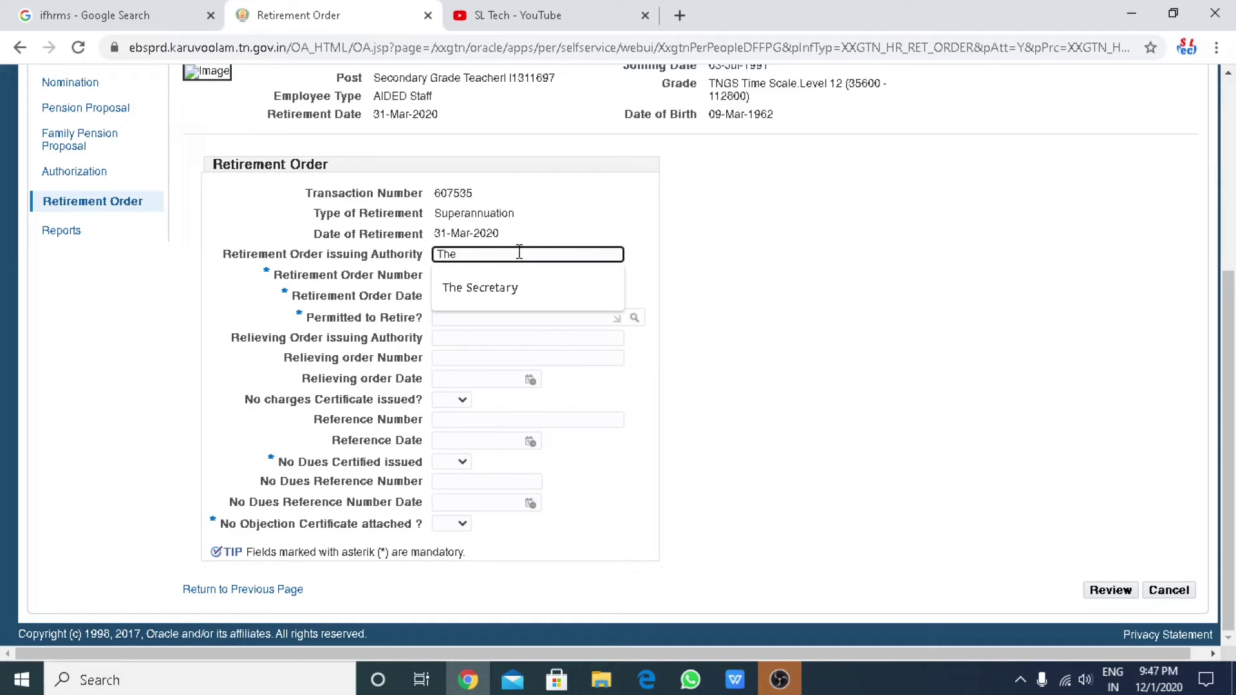
text(Corres)
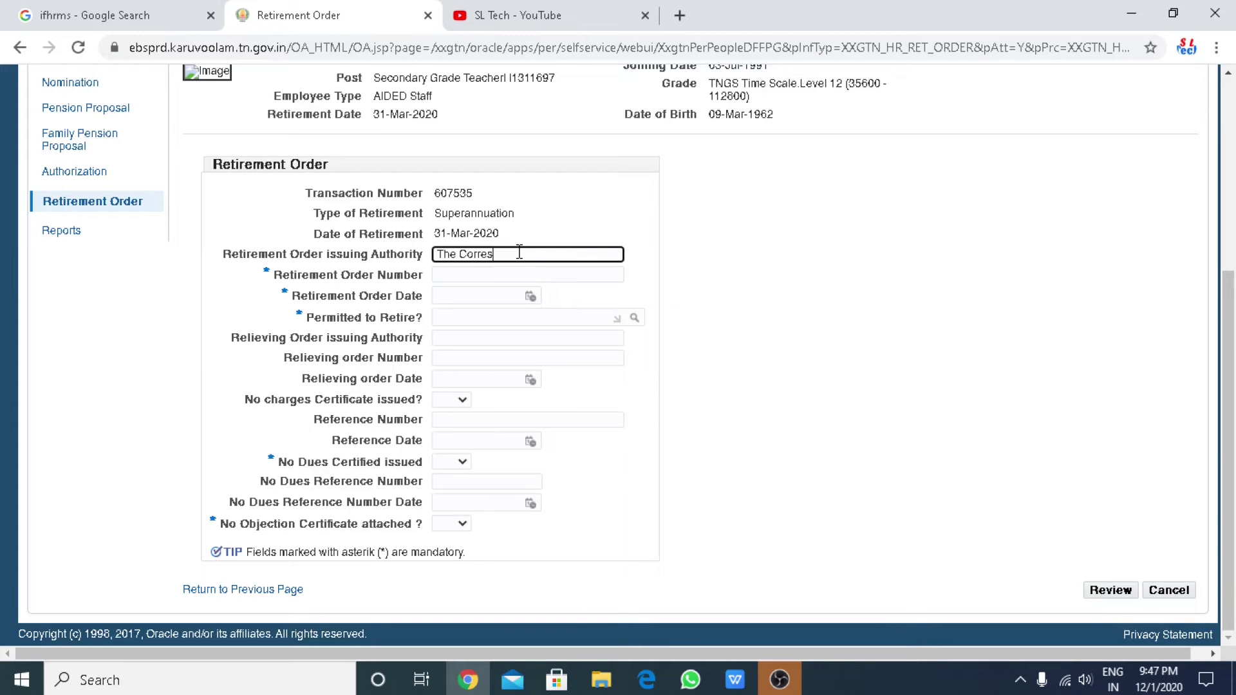
text(pondent)
click(492, 274)
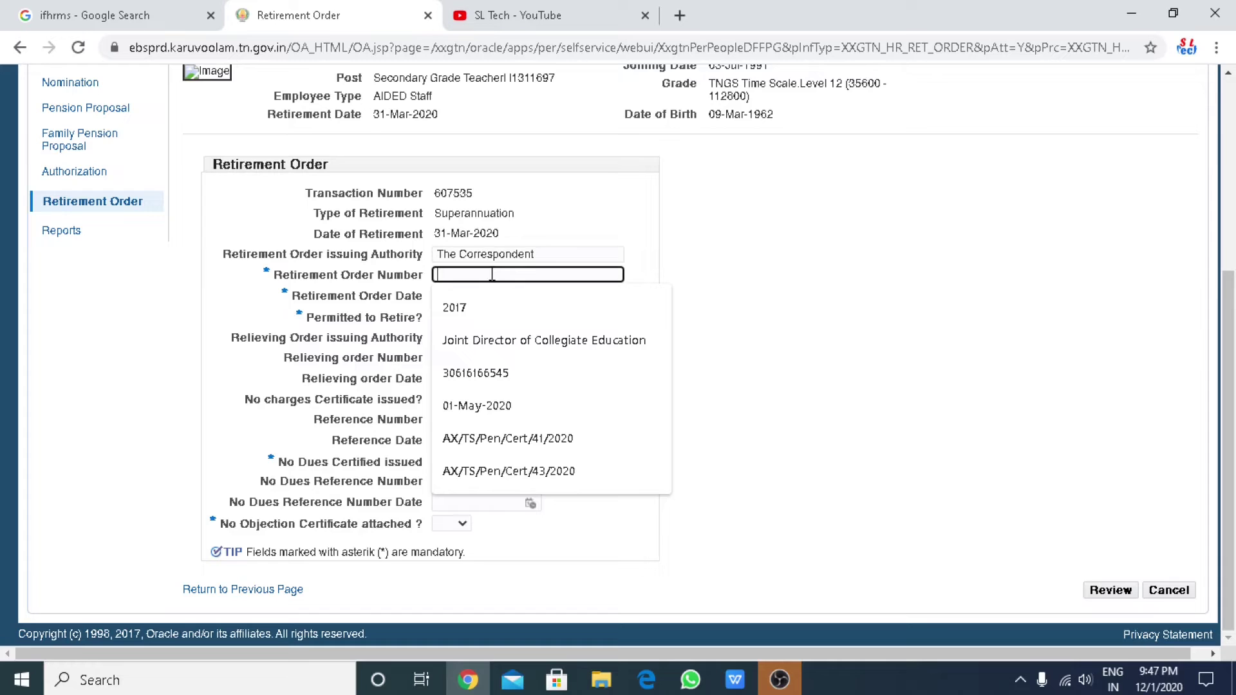
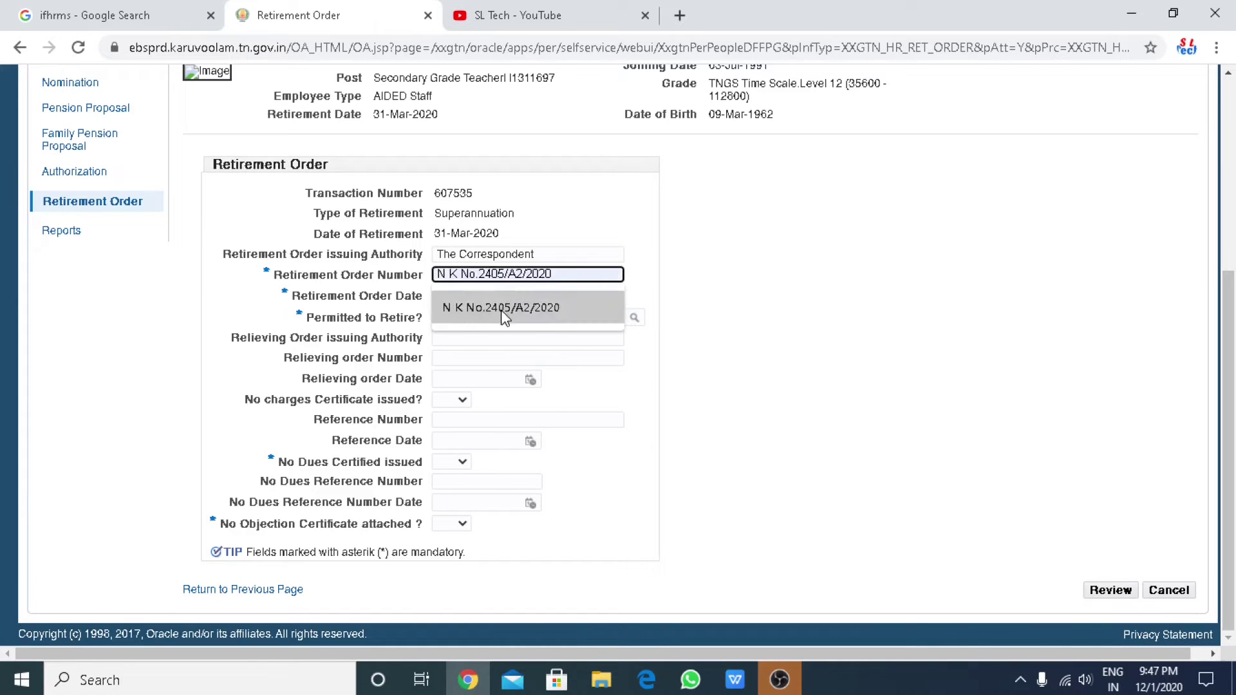
click(500, 311)
Set the order date to 29-Jun-2020 and Permitted to Retire to Yes.
click(530, 296)
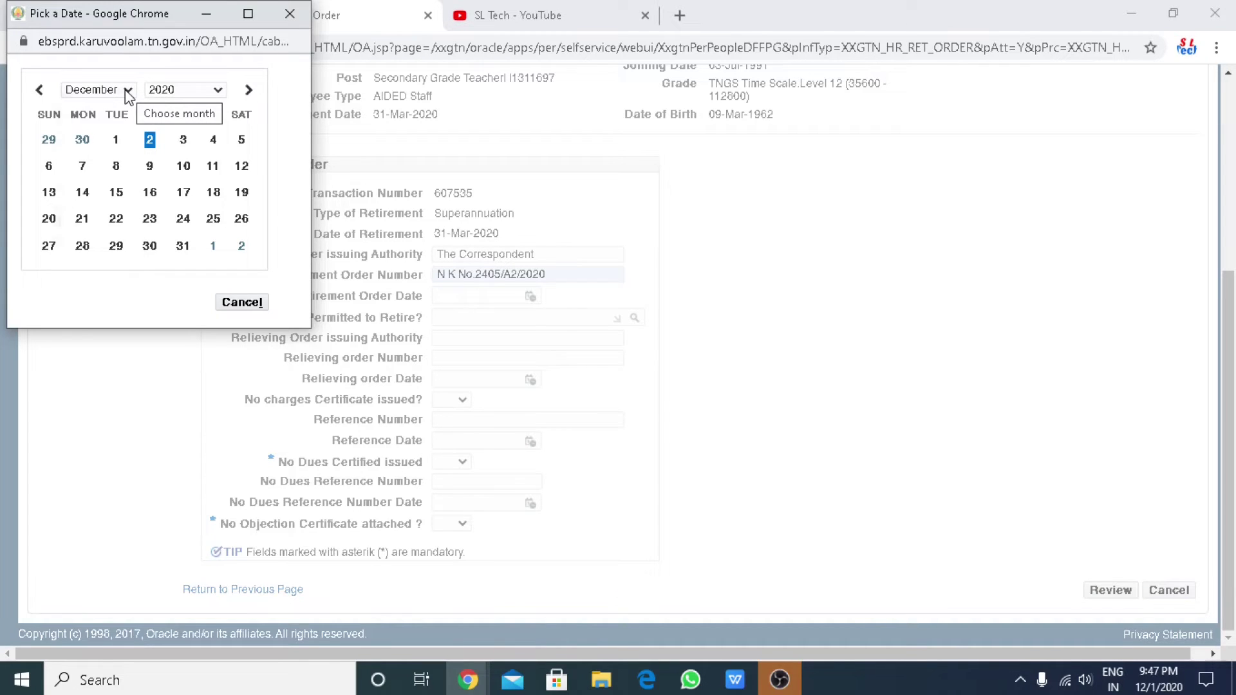
click(128, 91)
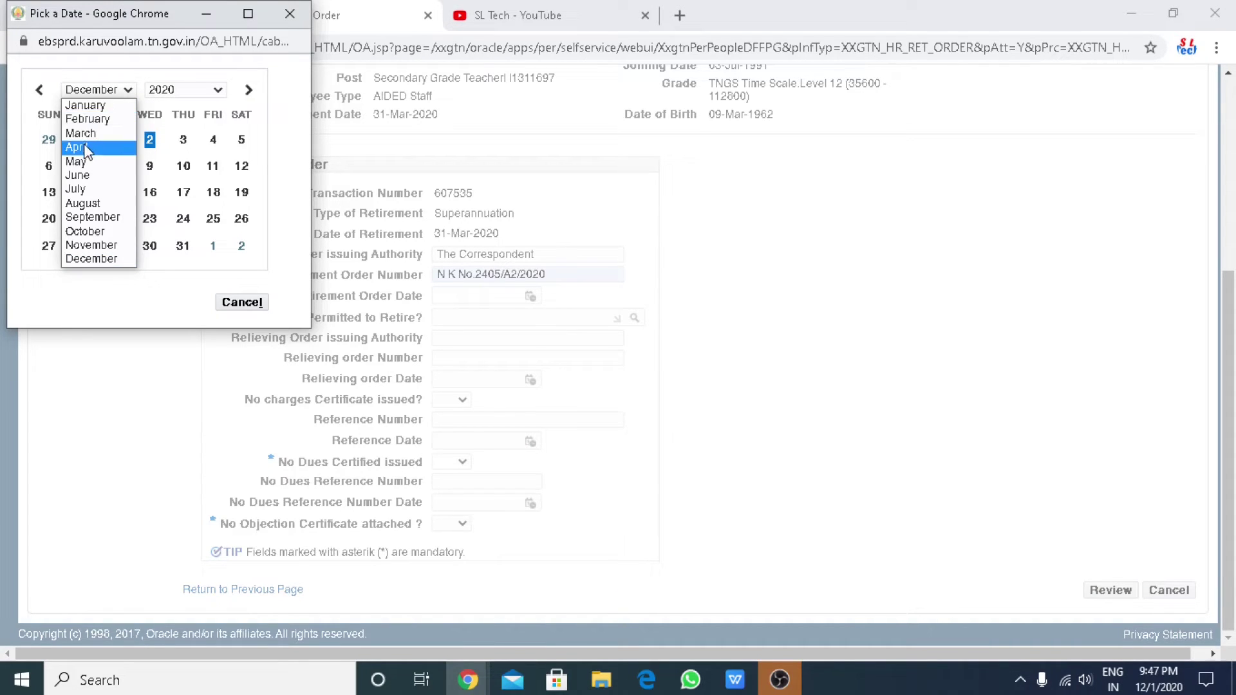
click(78, 175)
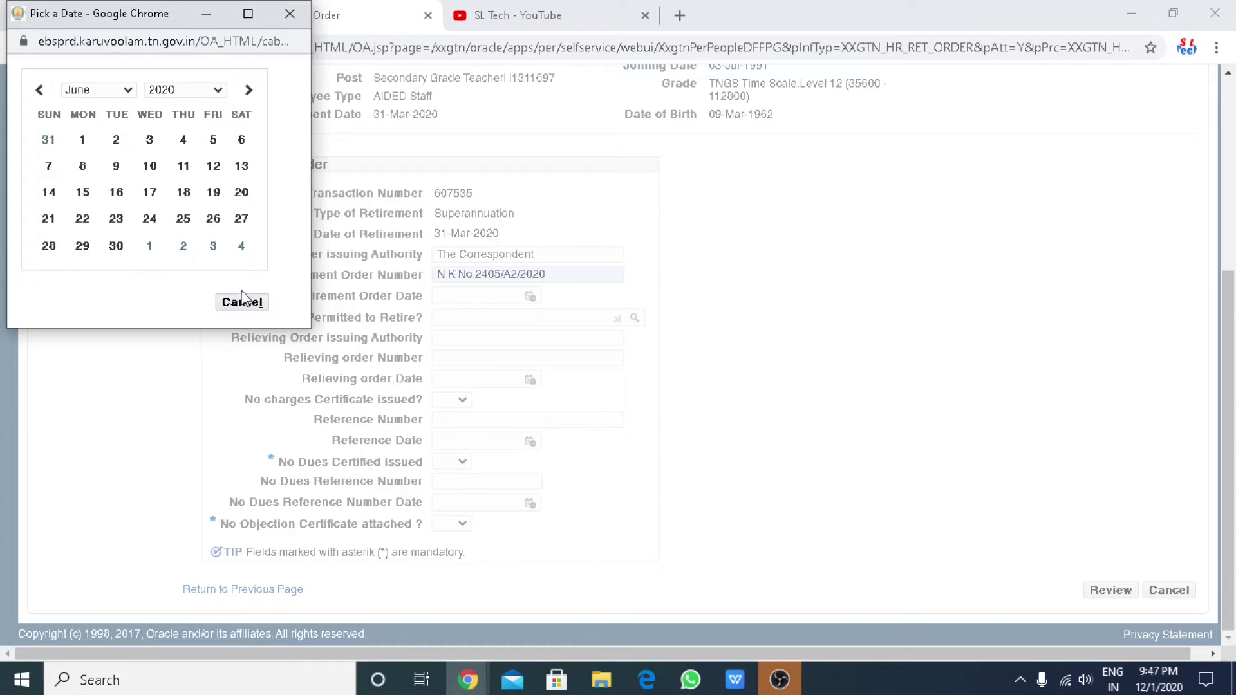
click(84, 246)
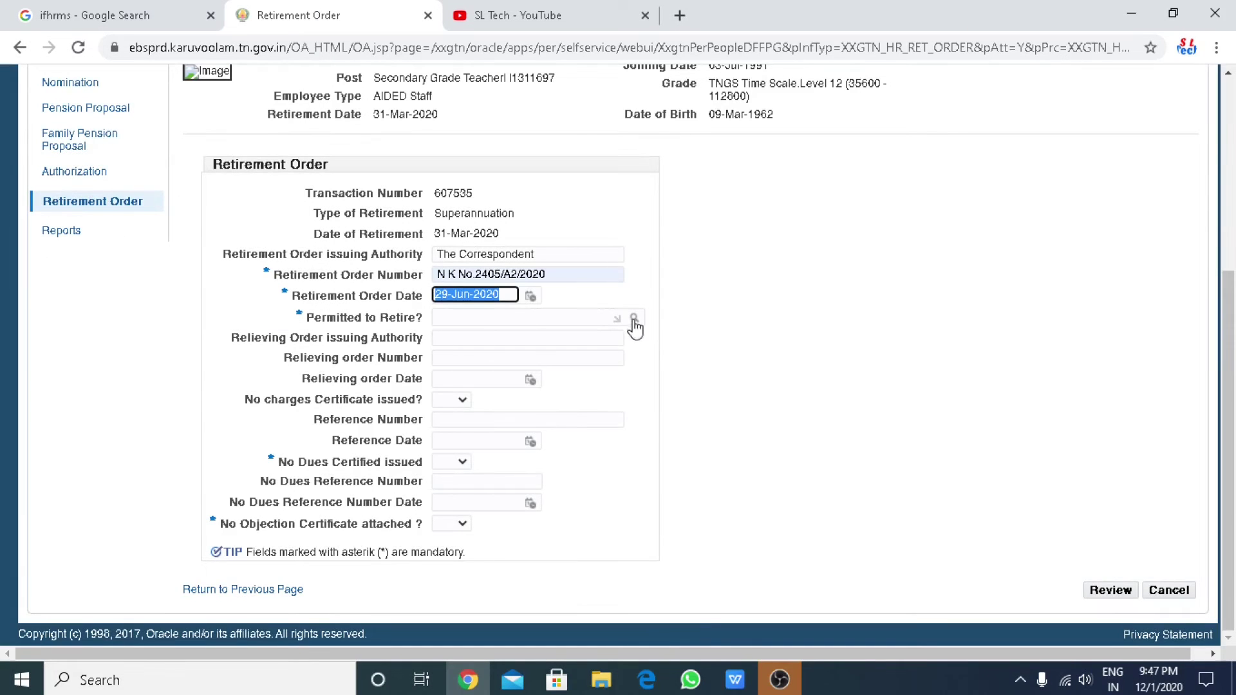
click(635, 319)
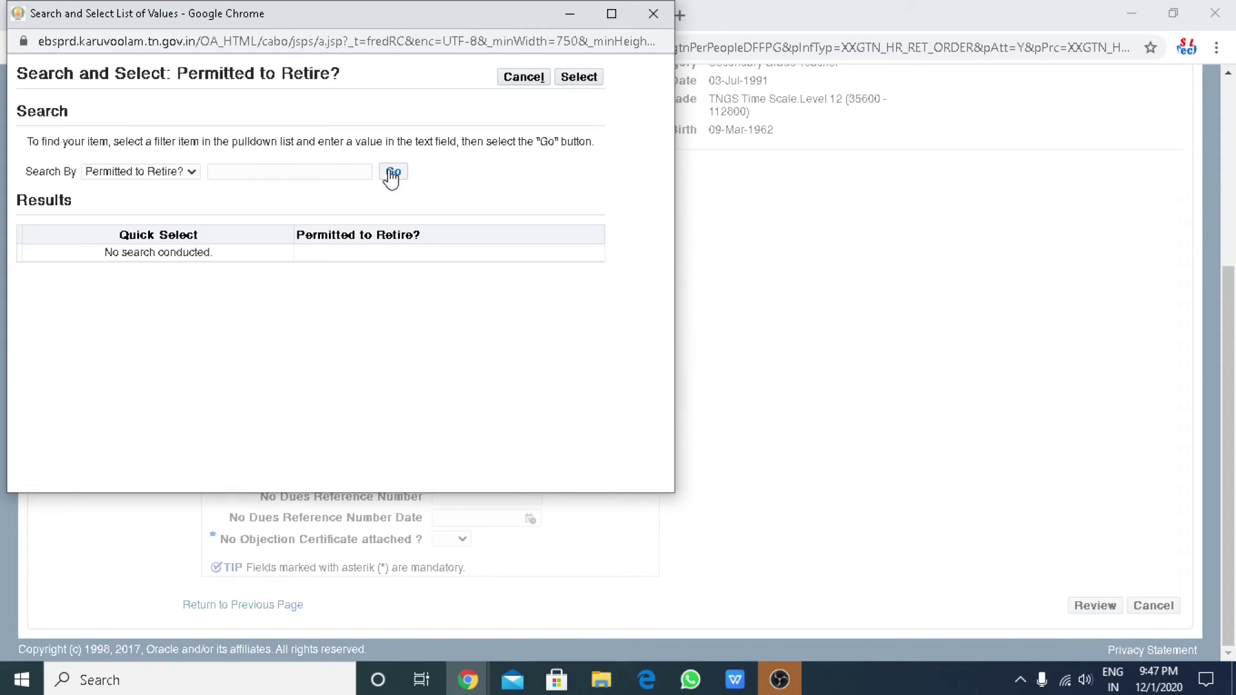
click(392, 173)
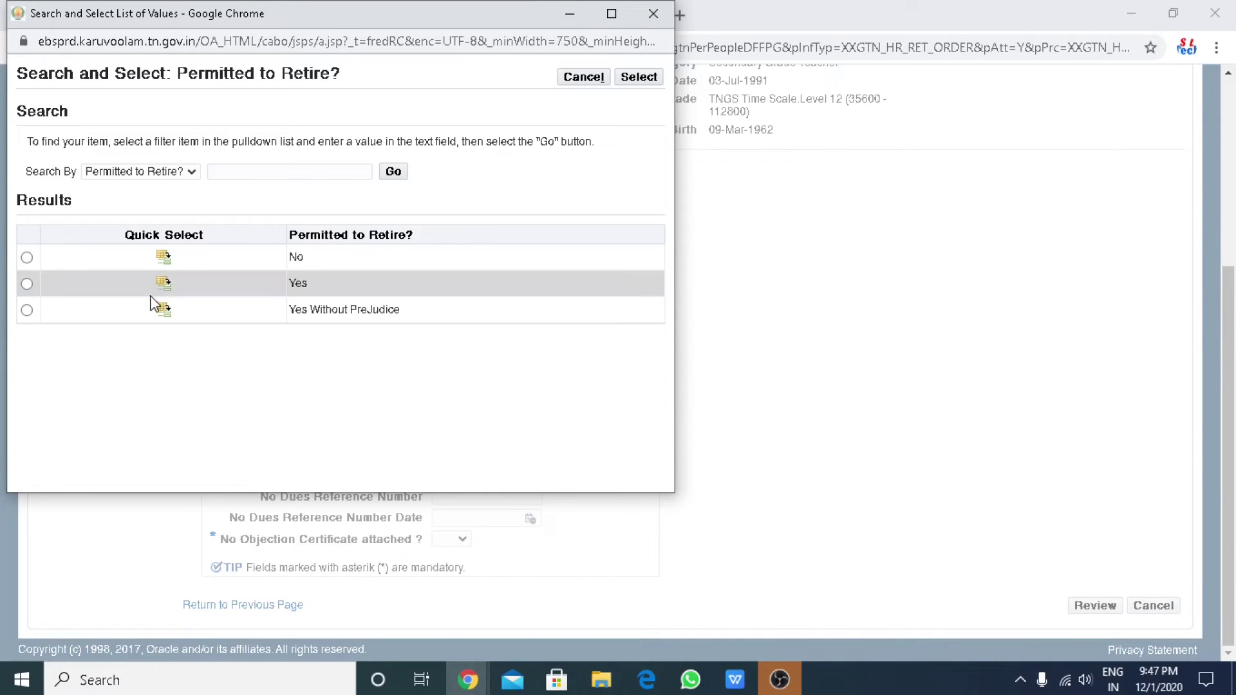
click(162, 284)
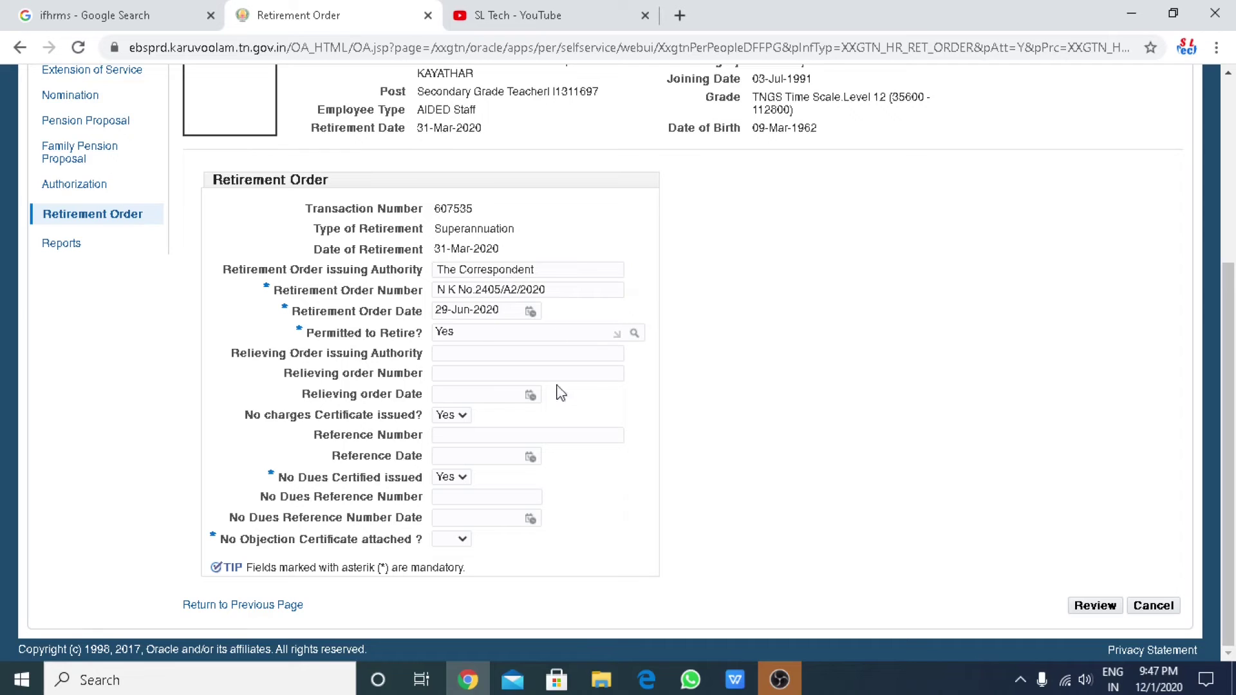
Fill in relieving authority DEO Kovilpatti, the relieving order number, and relieving order date 31-Dec-2020.
click(459, 353)
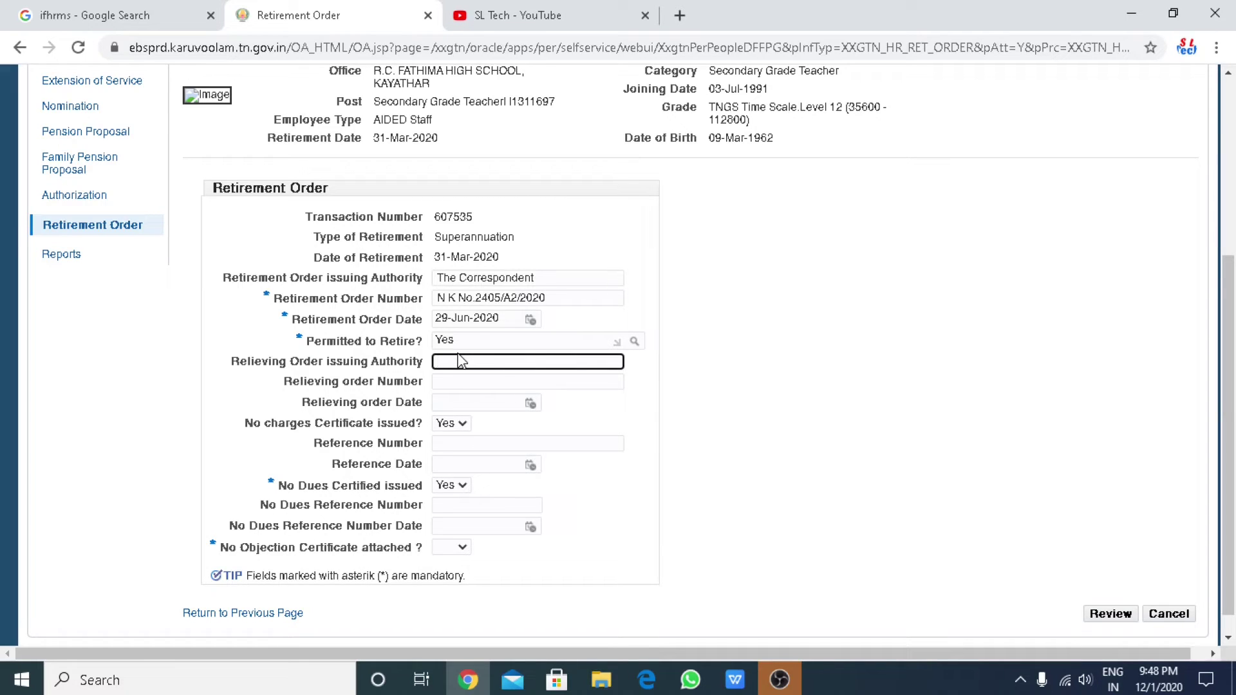
text(DEE)
text( Kop)
text(ilpatti)
click(464, 383)
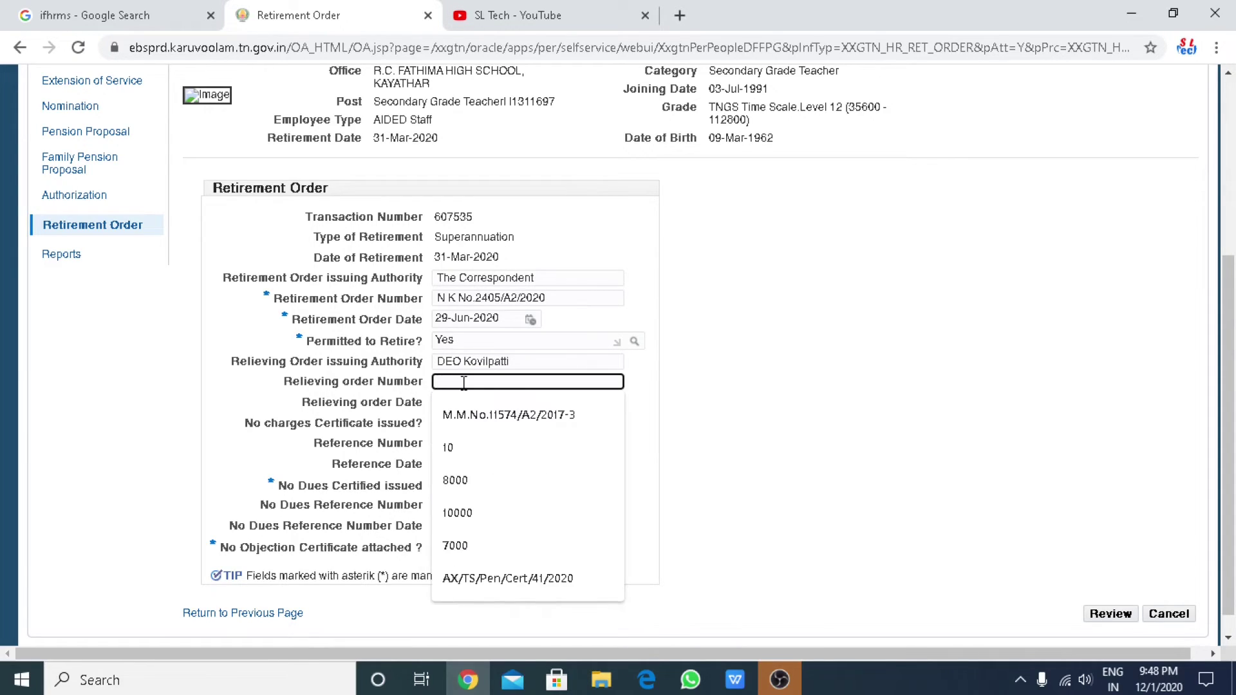
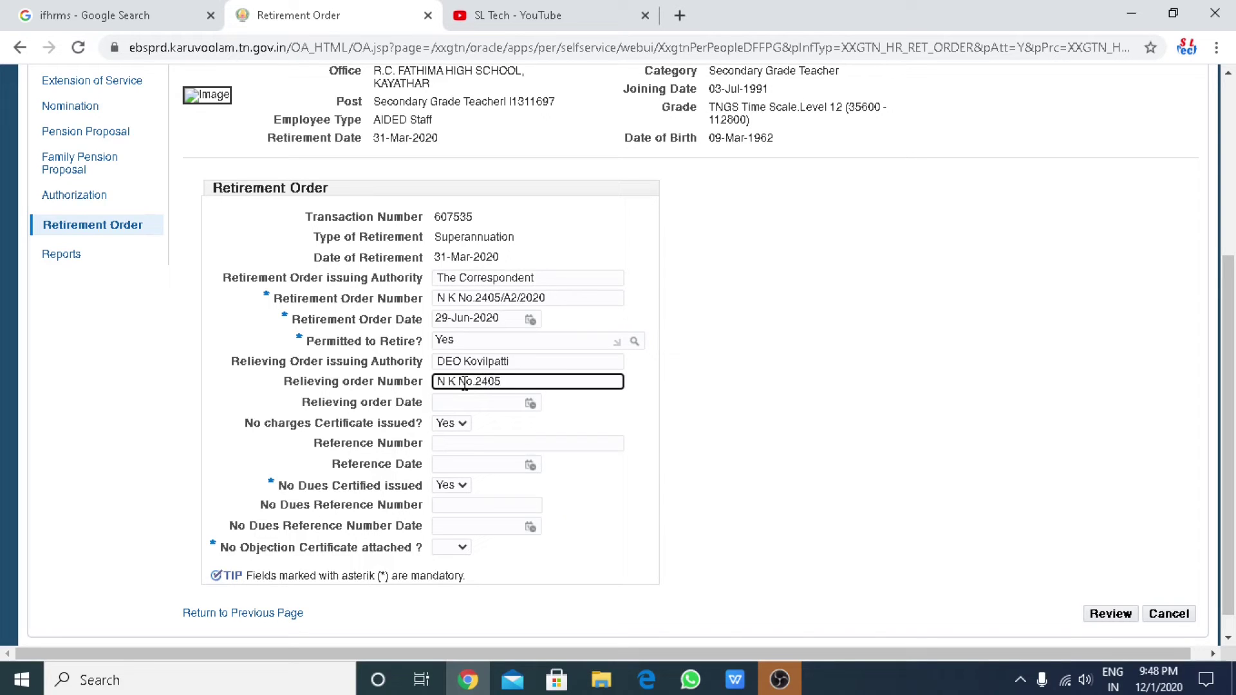
click(530, 405)
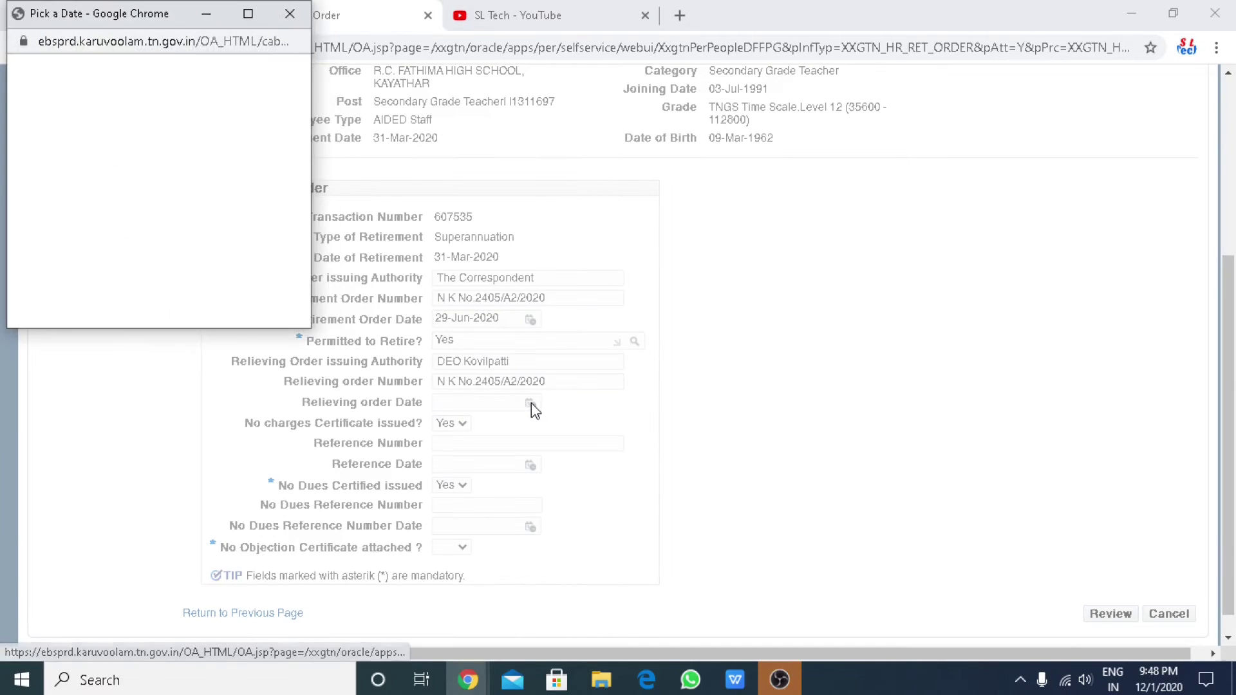
click(128, 90)
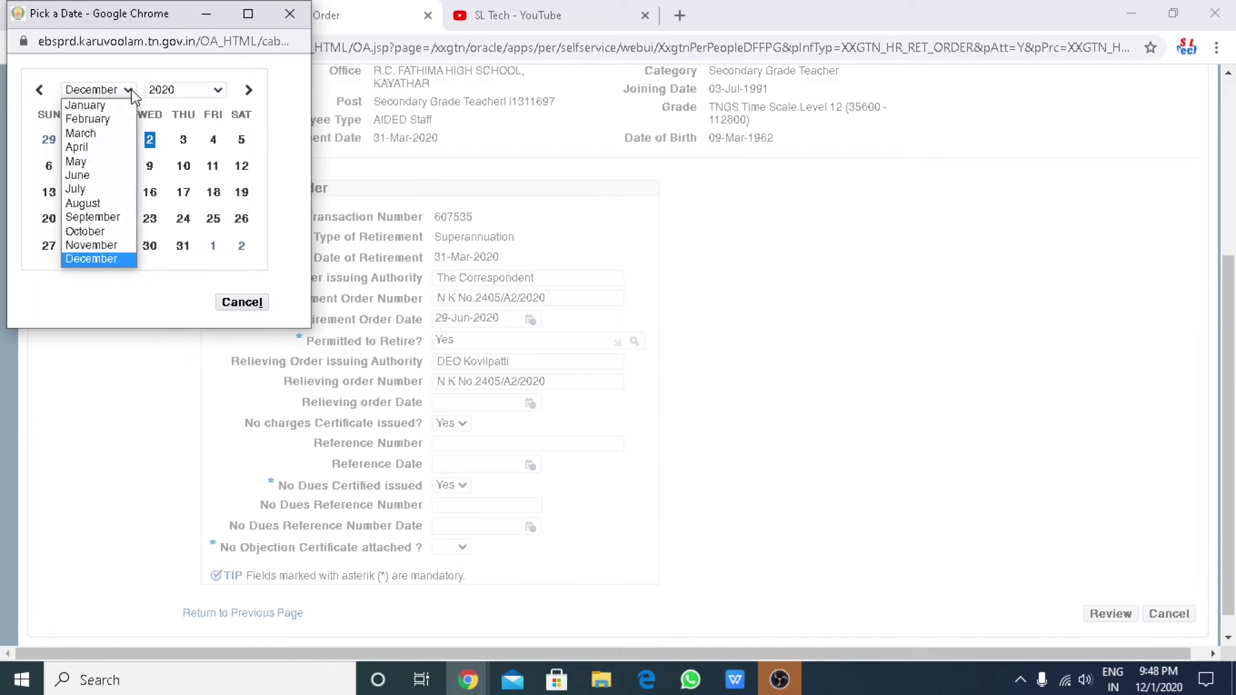
click(116, 133)
click(183, 246)
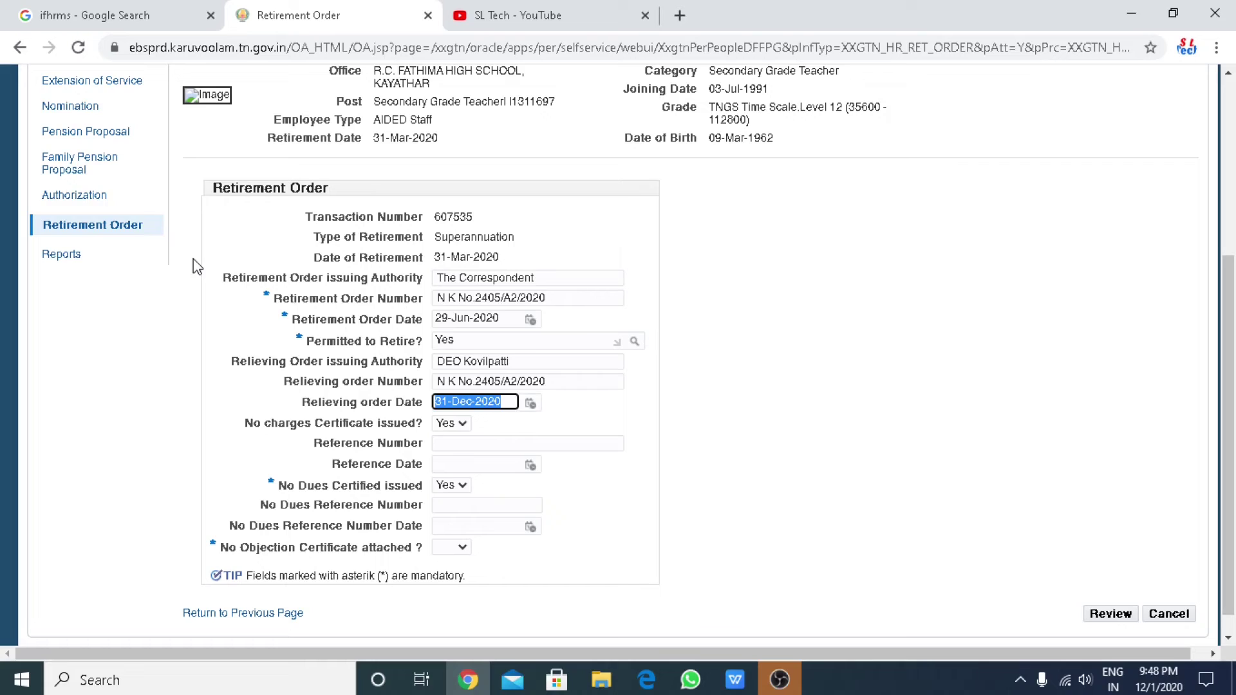
Paste the order number into Reference Number and set Reference Date to 29-Jun-2020.
click(459, 442)
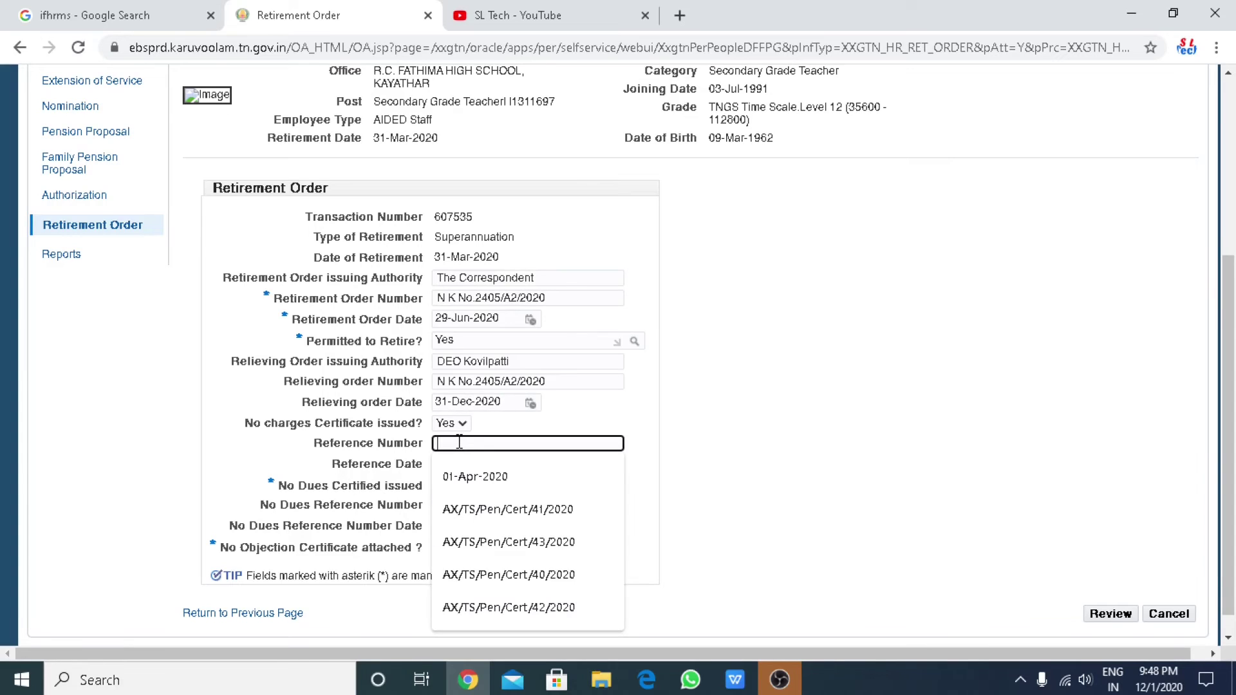
text(N)
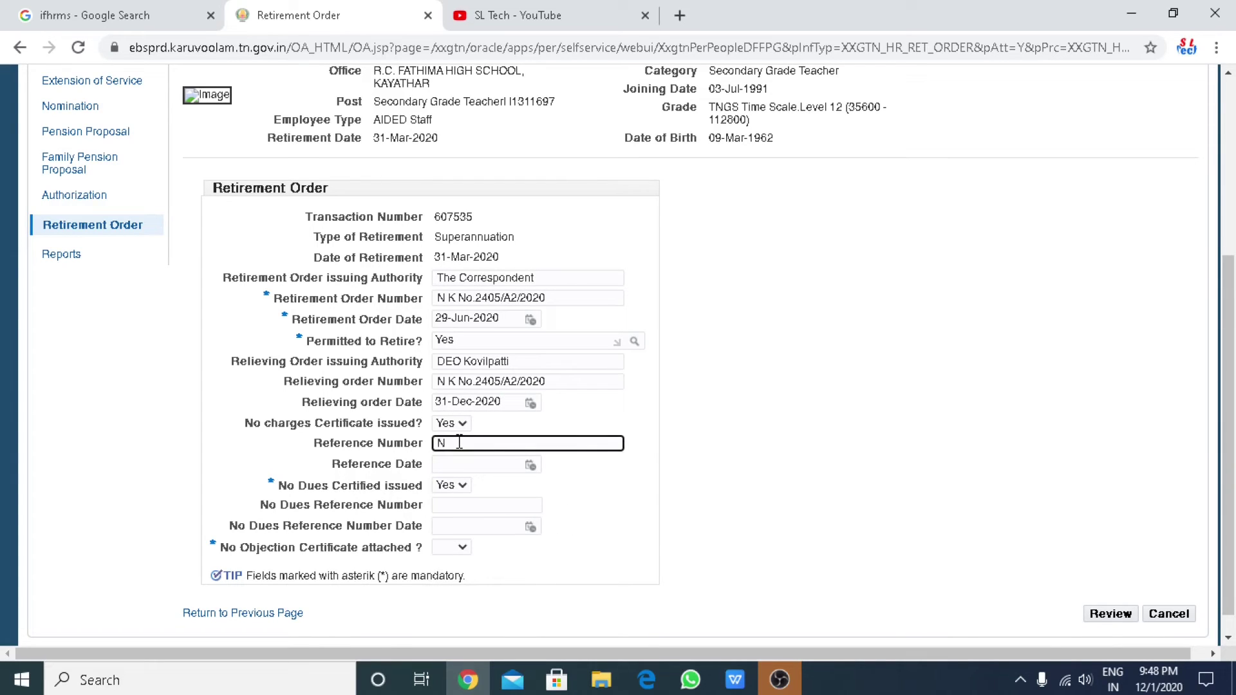
drag(557, 382, 397, 399)
key(ctrl+c)
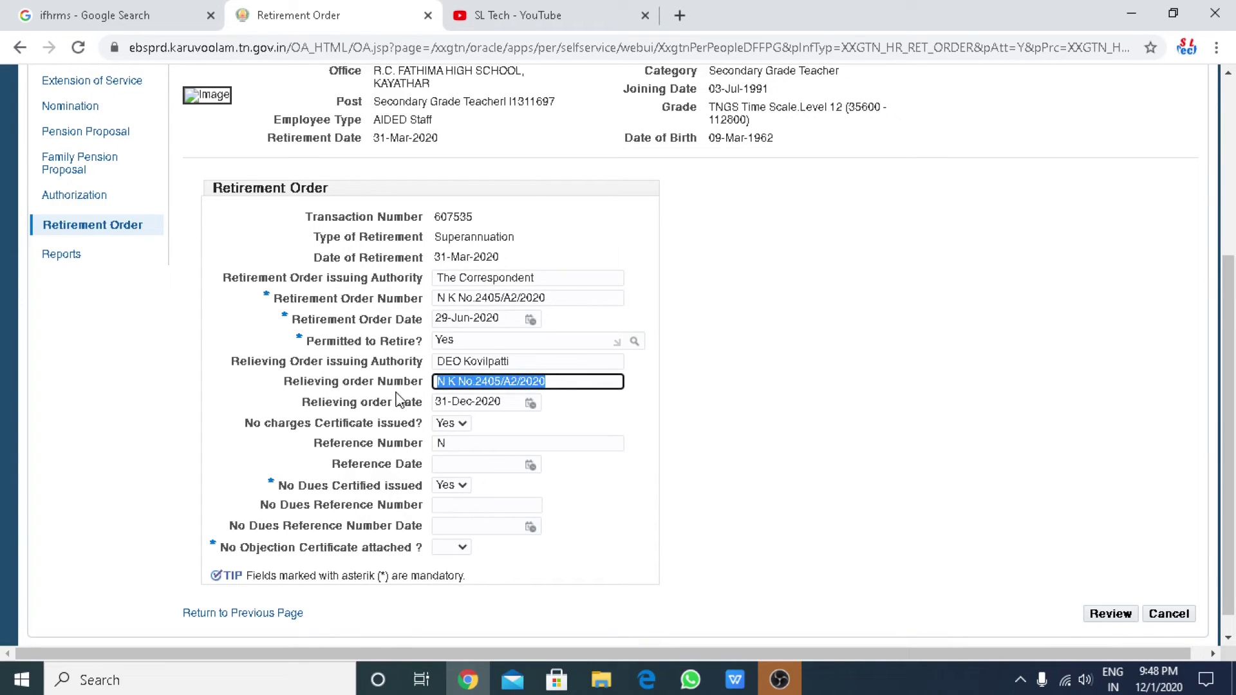
drag(454, 442, 396, 455)
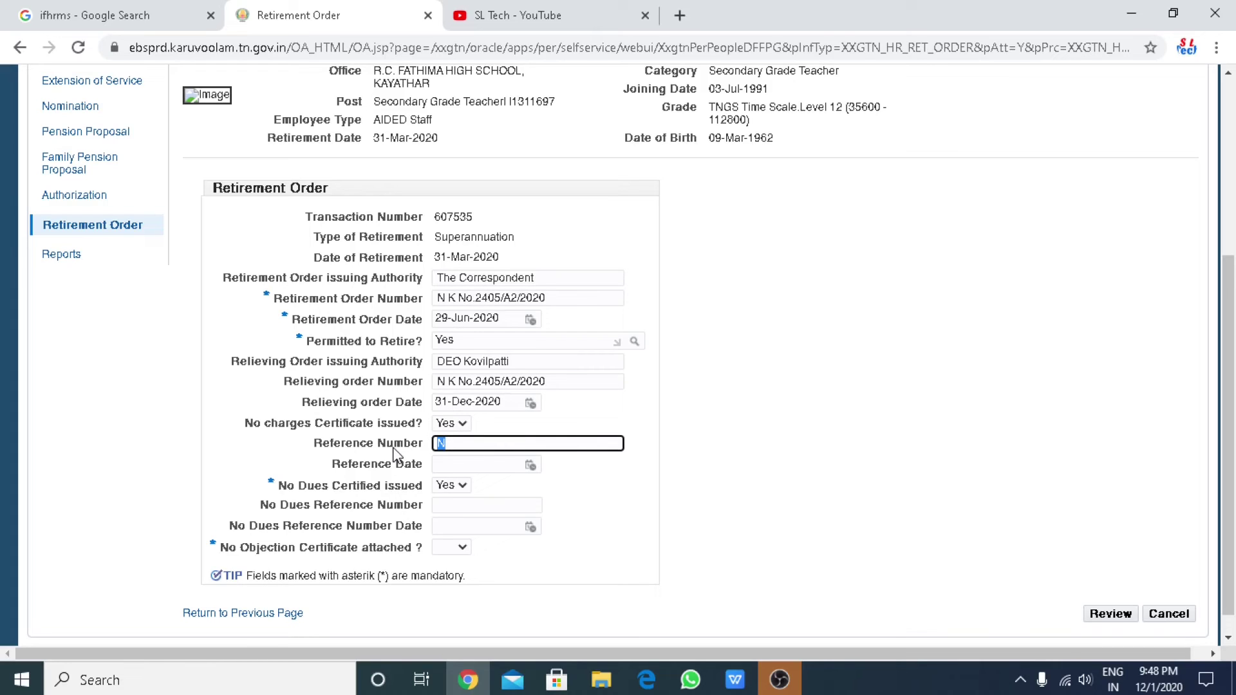
key(ctrl+v)
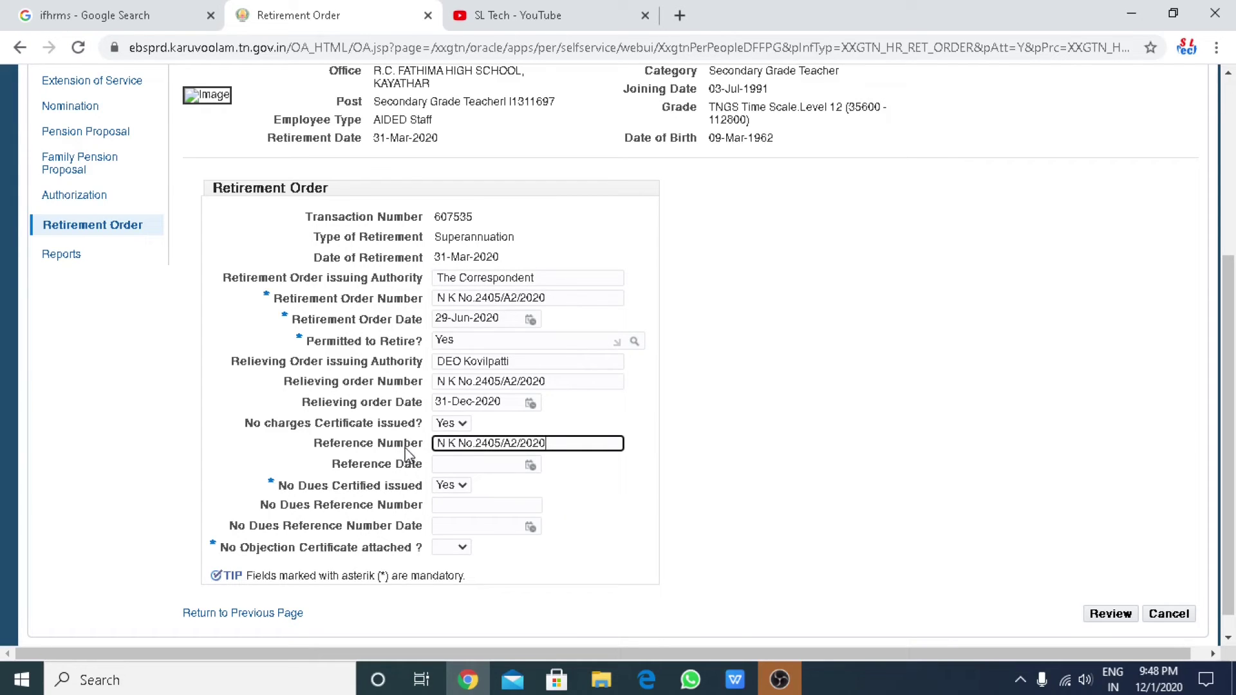
click(531, 466)
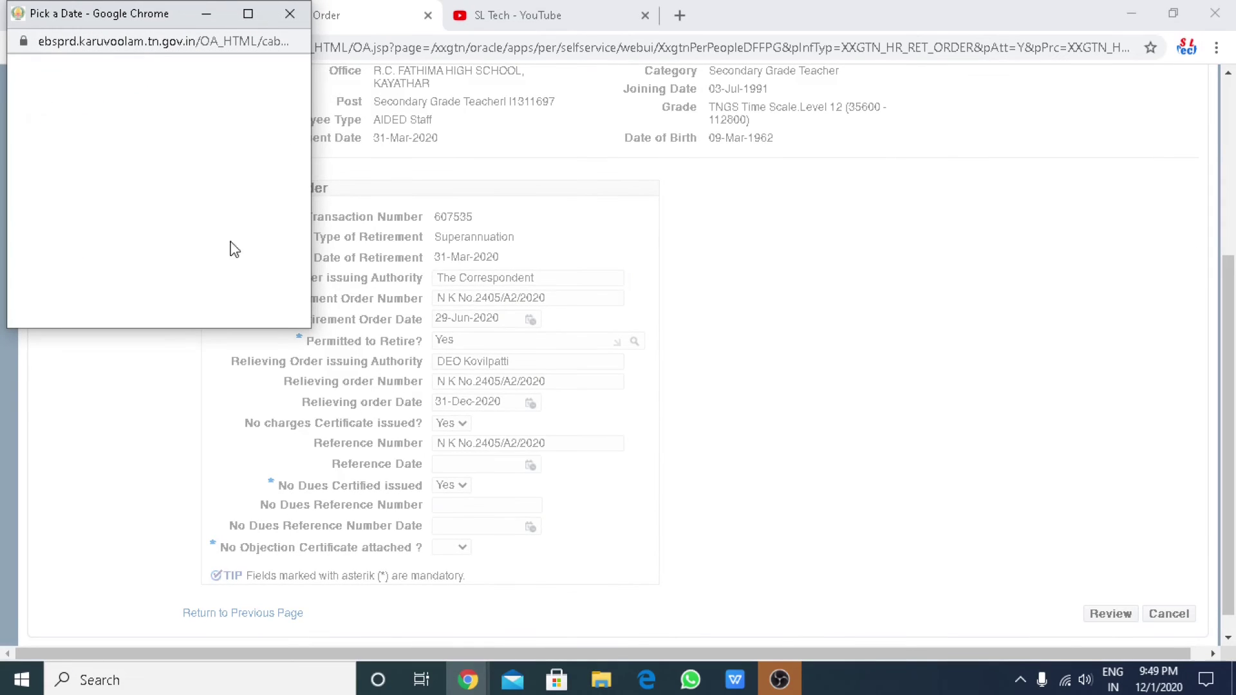
click(128, 90)
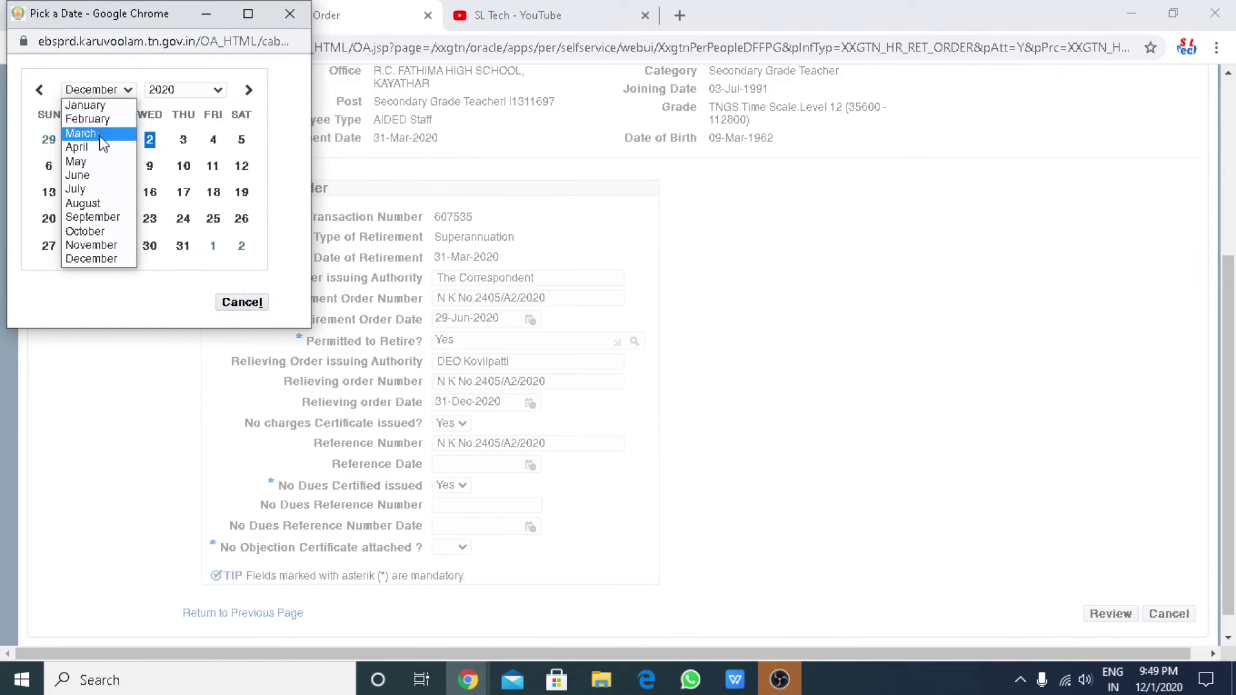
click(90, 175)
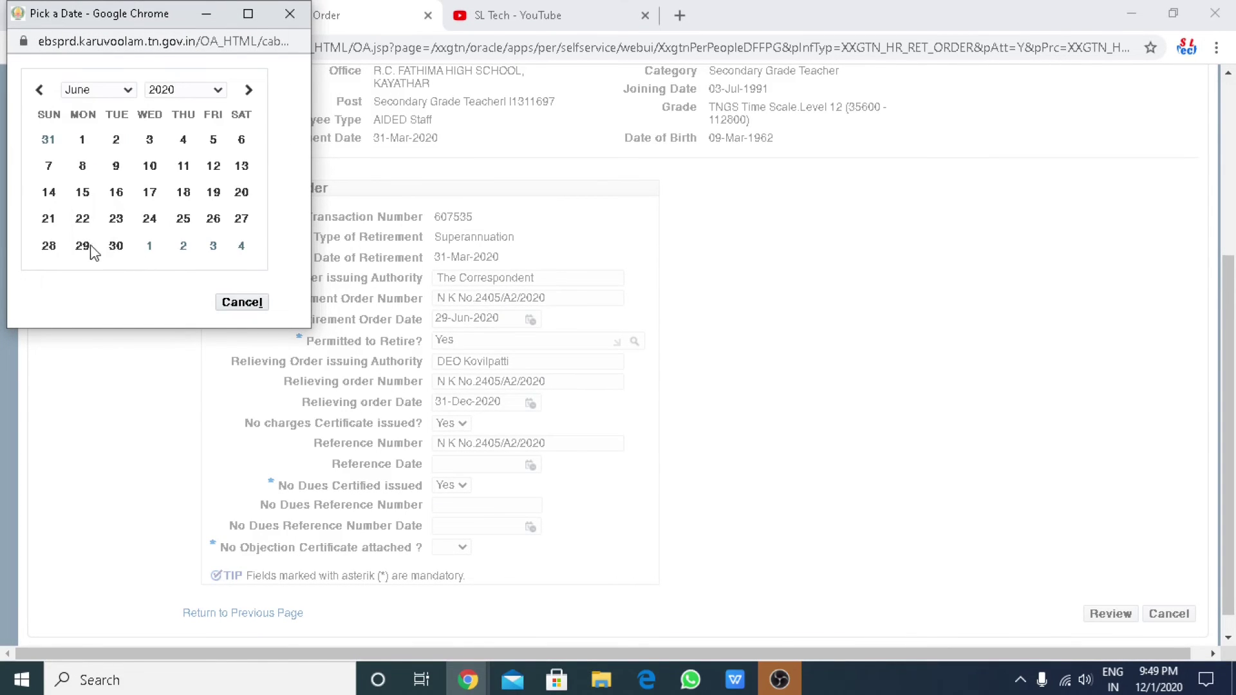
click(87, 247)
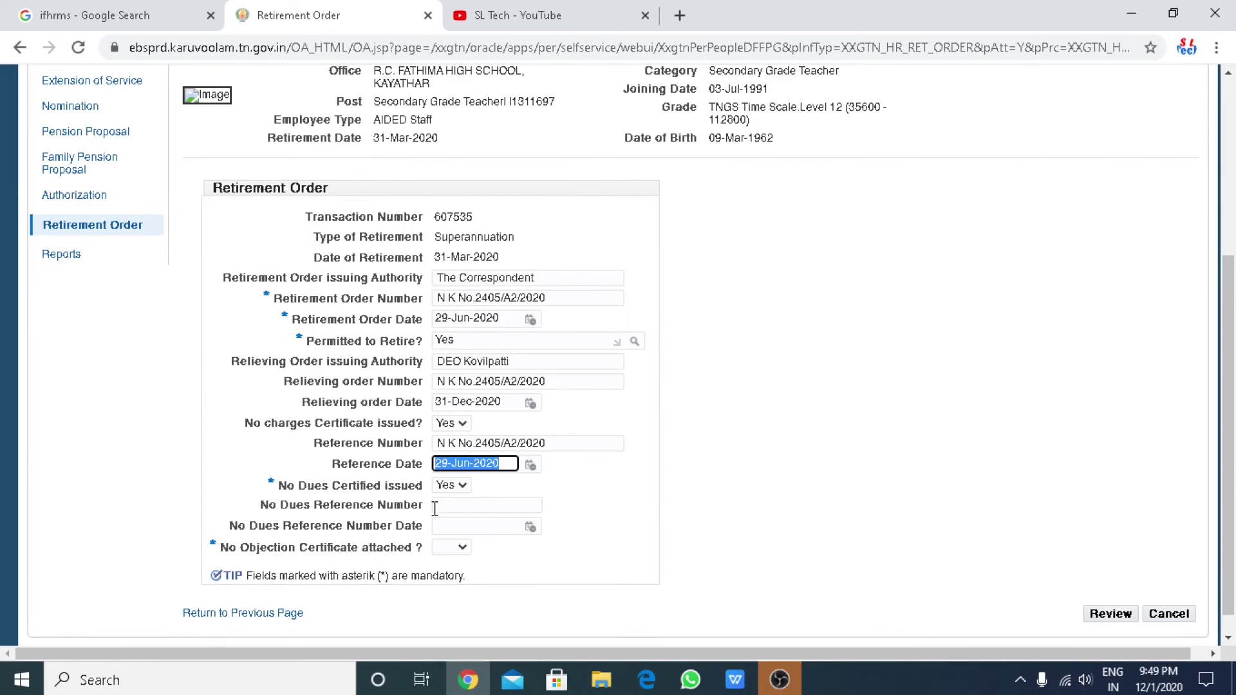
Paste the order number as No Dues Reference Number, date it 29-Jun-2020, set No Objection to Yes, and review.
click(464, 509)
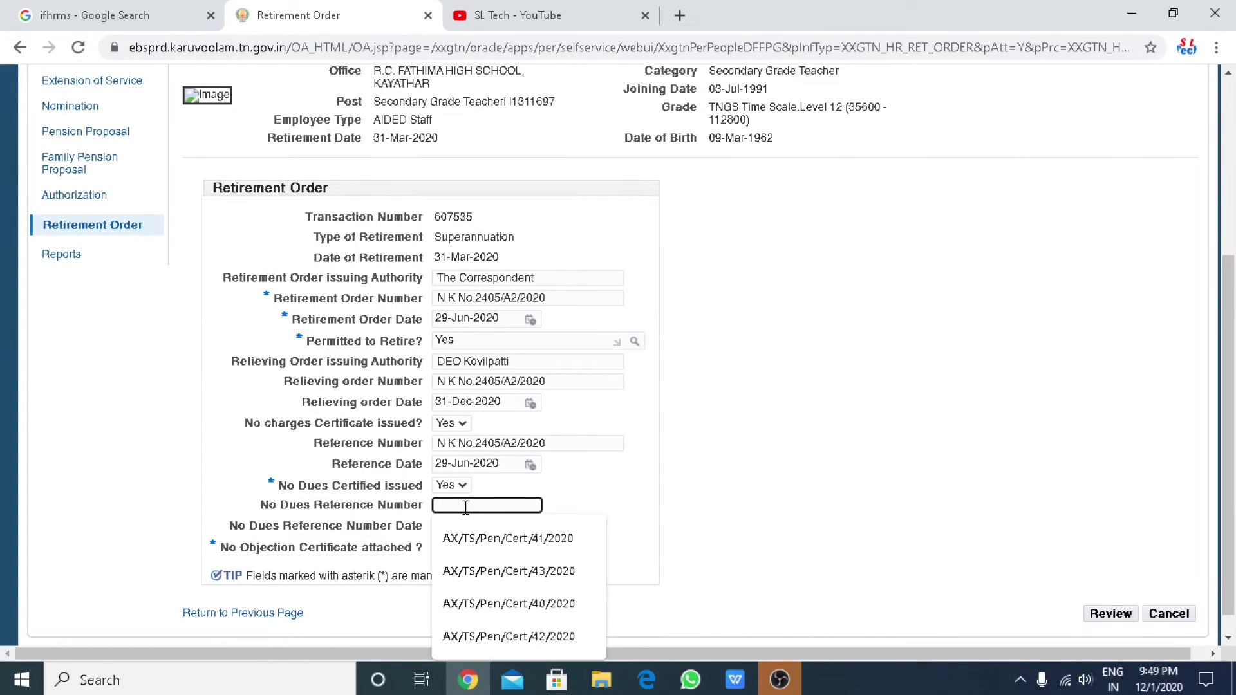
key(ctrl+v)
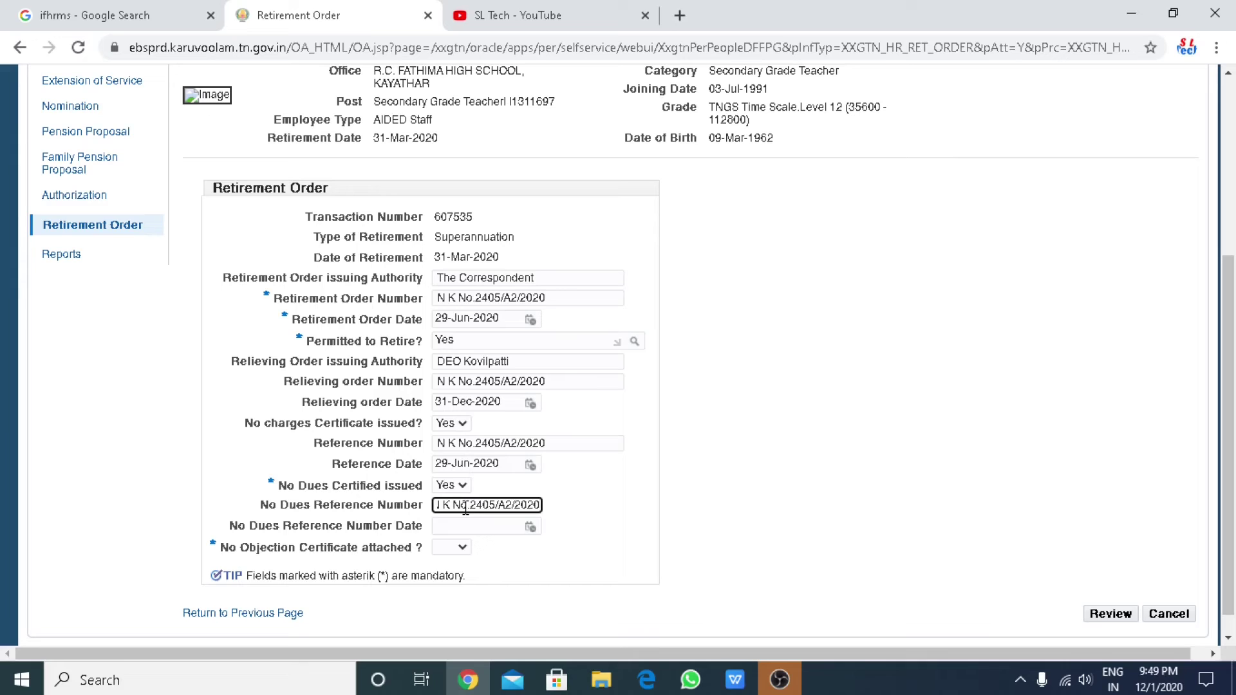
click(530, 526)
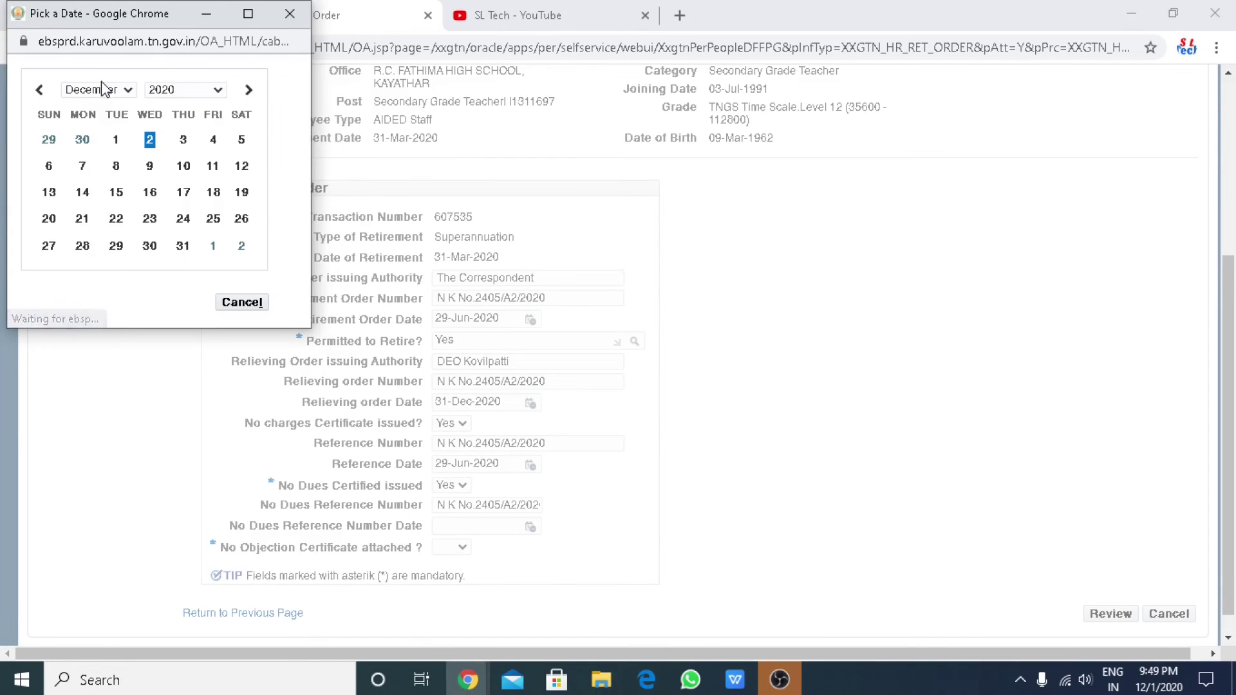
click(127, 95)
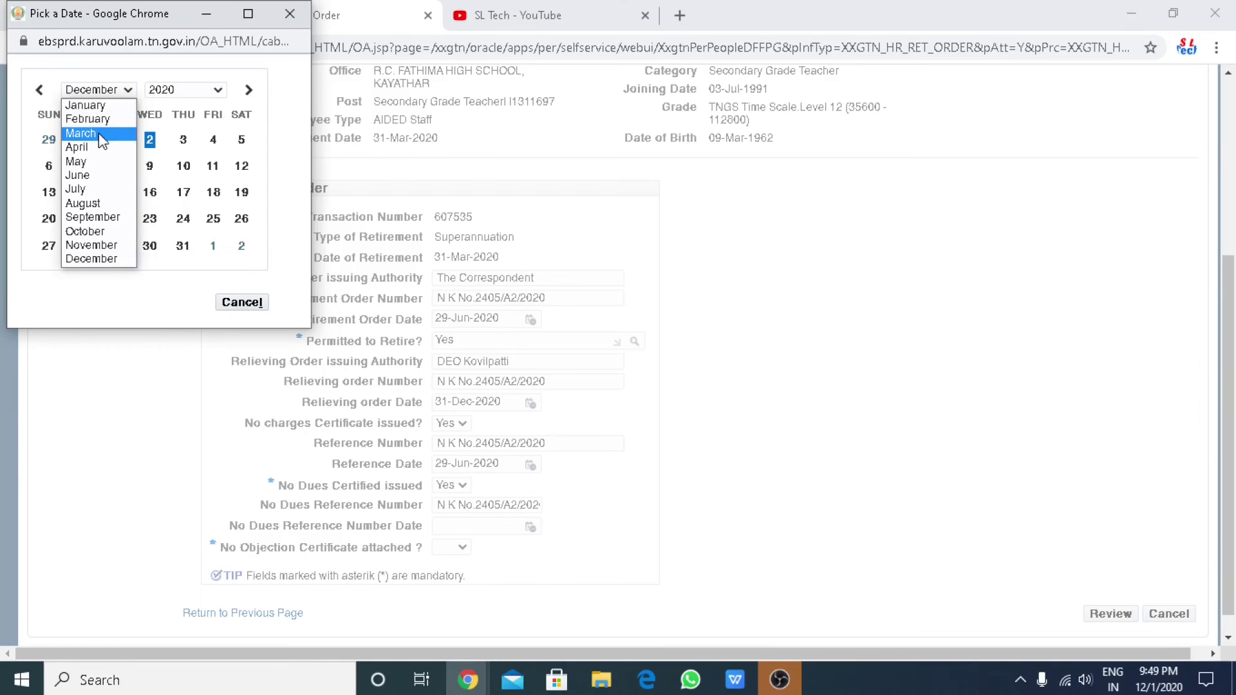
click(92, 175)
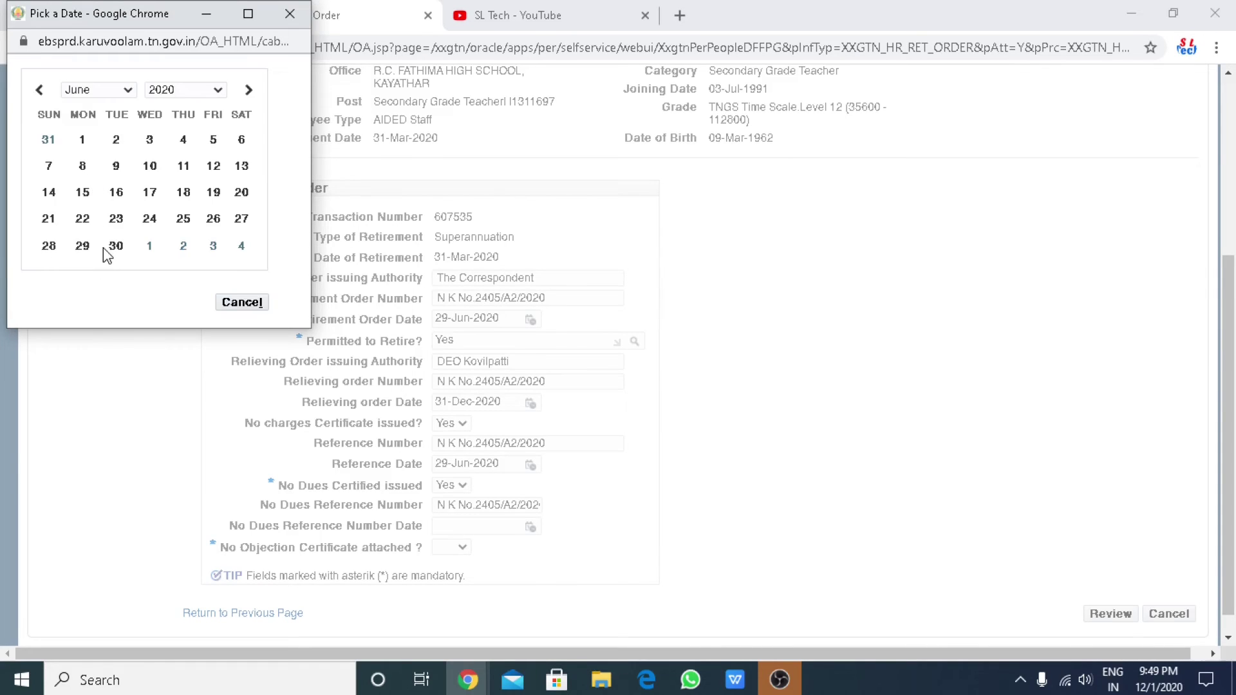
click(84, 247)
click(462, 548)
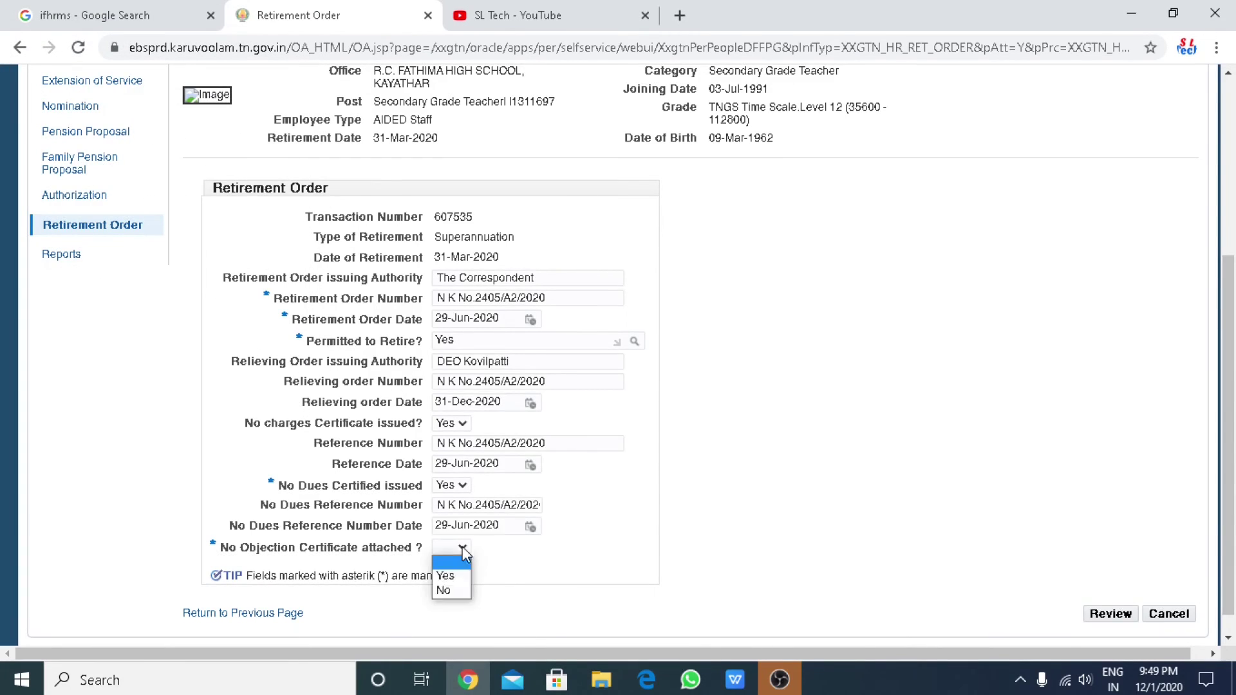
click(1092, 615)
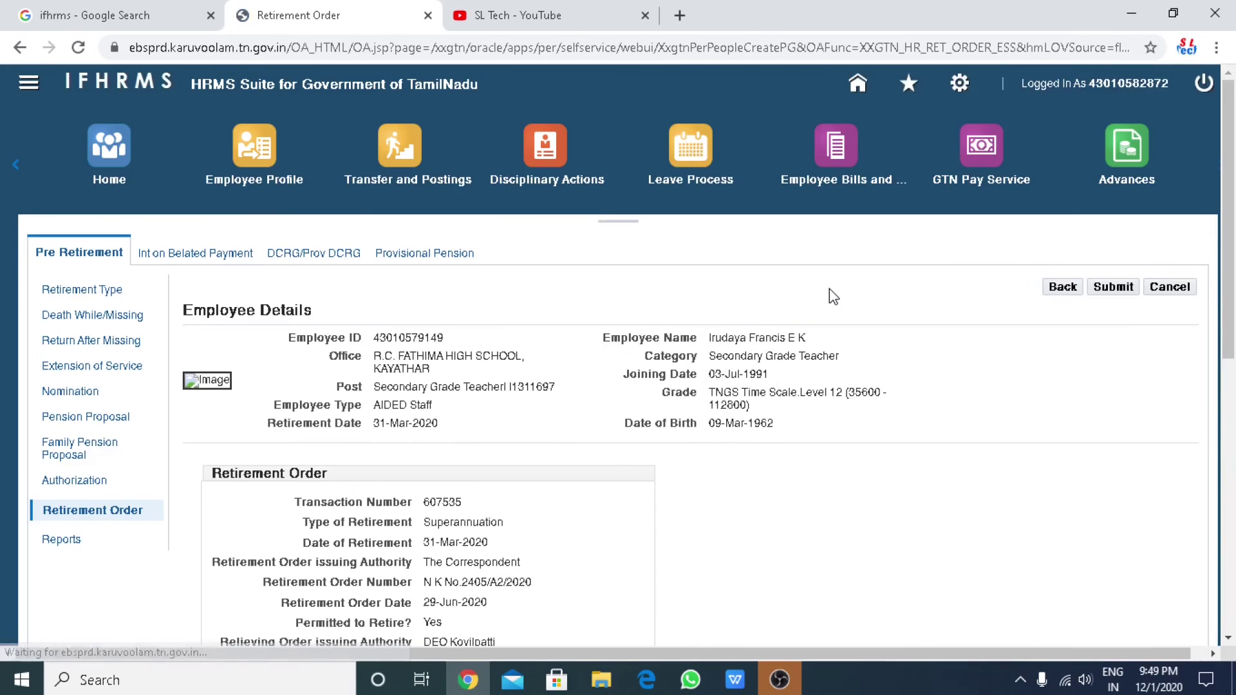
Choose R C FATHIMA HS KAYATHAR as the order's approver group and begin adding an attachment.
scroll(719, 486, down, 5)
scroll(708, 516, down, 3)
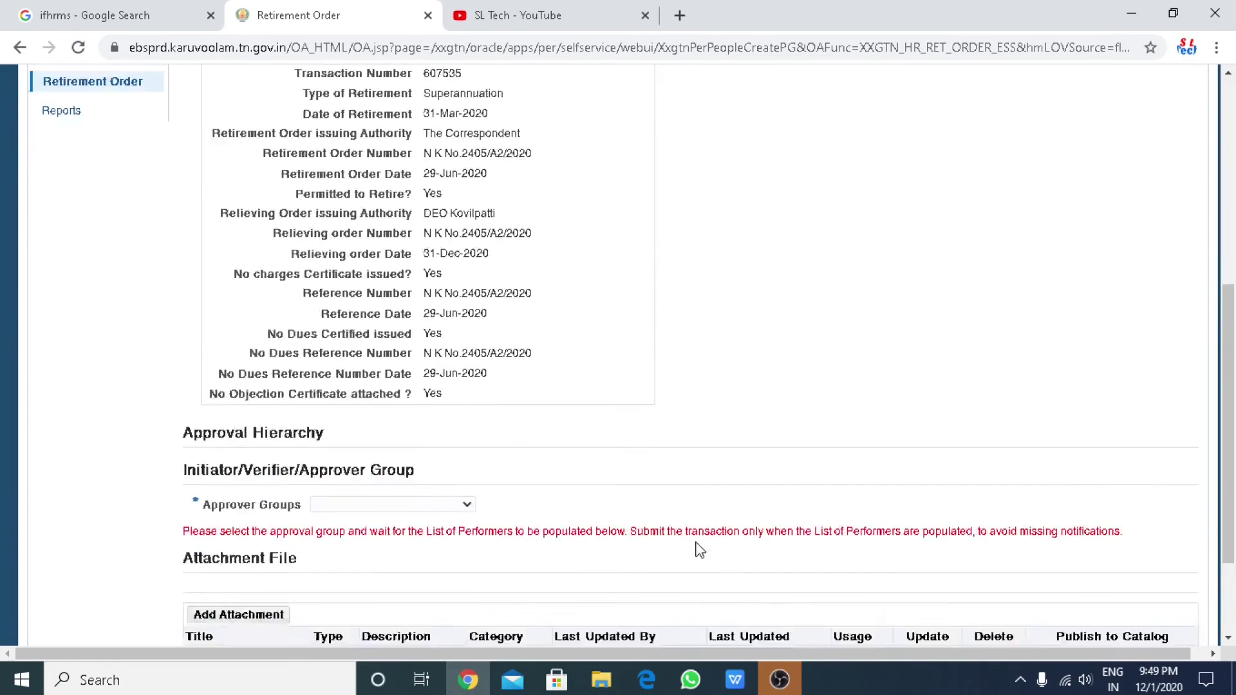
click(467, 367)
click(439, 394)
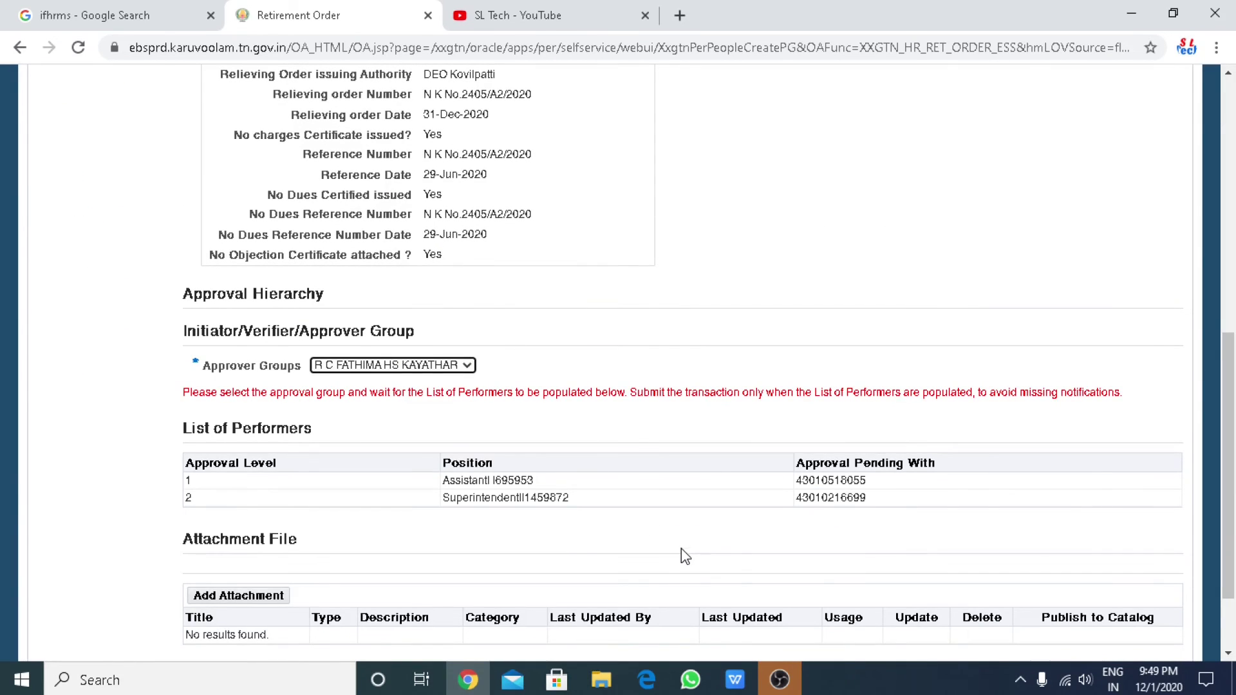
scroll(681, 548, down, 2)
click(261, 494)
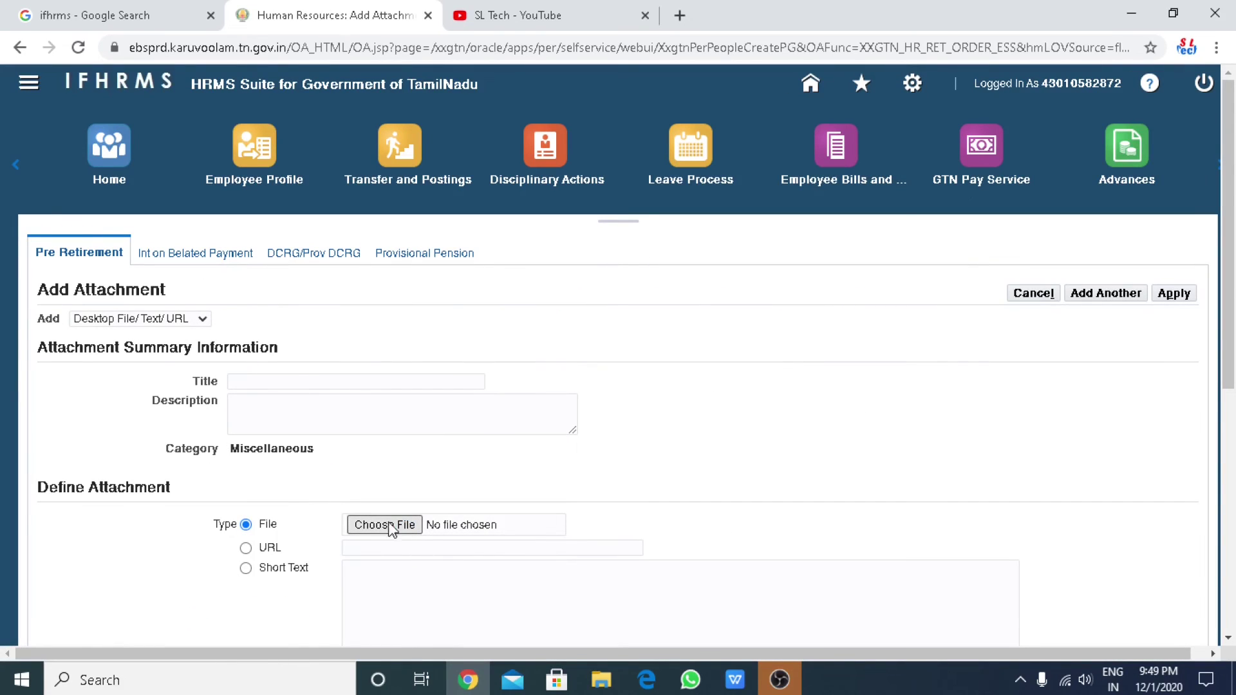
Attach the employee's scanned JPEG to the retirement order and submit it.
click(392, 525)
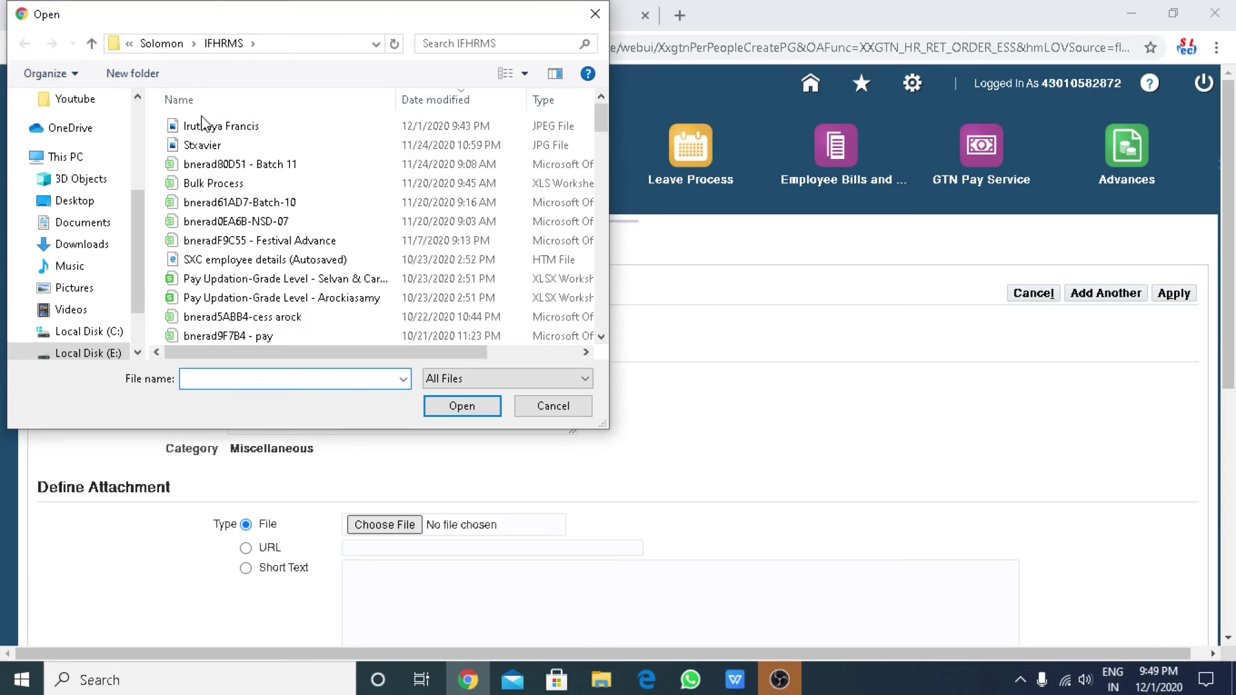
click(204, 122)
click(463, 406)
scroll(797, 525, down, 7)
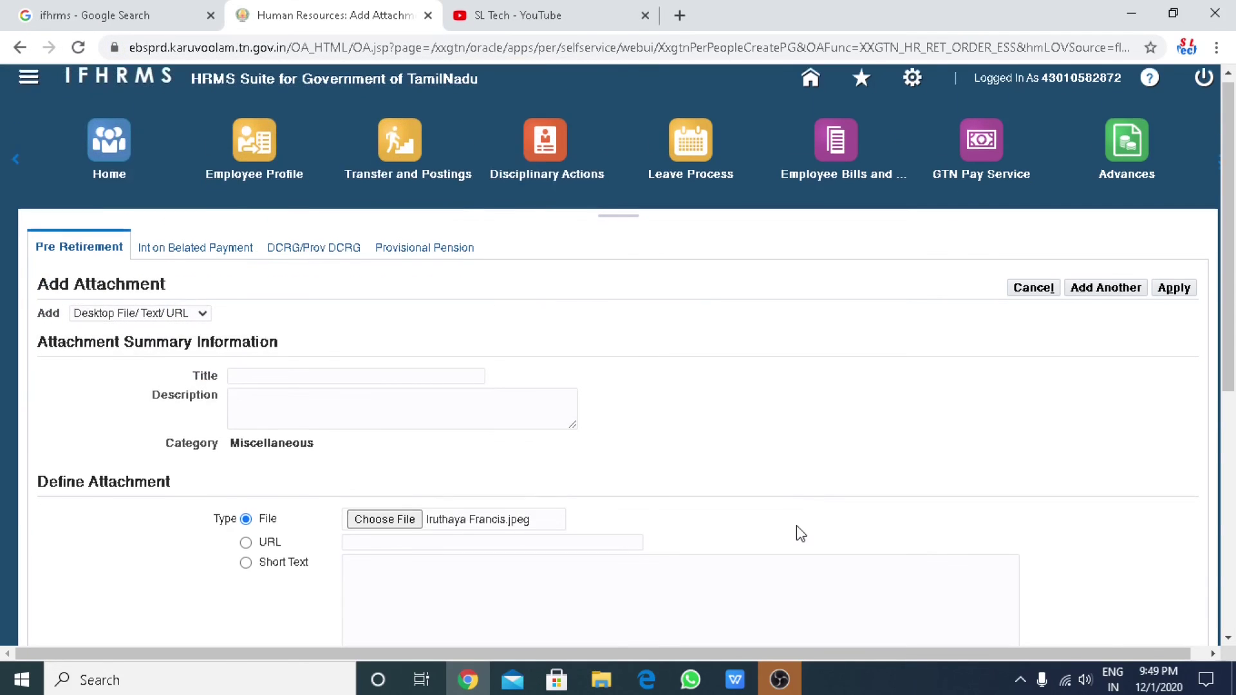
click(1173, 592)
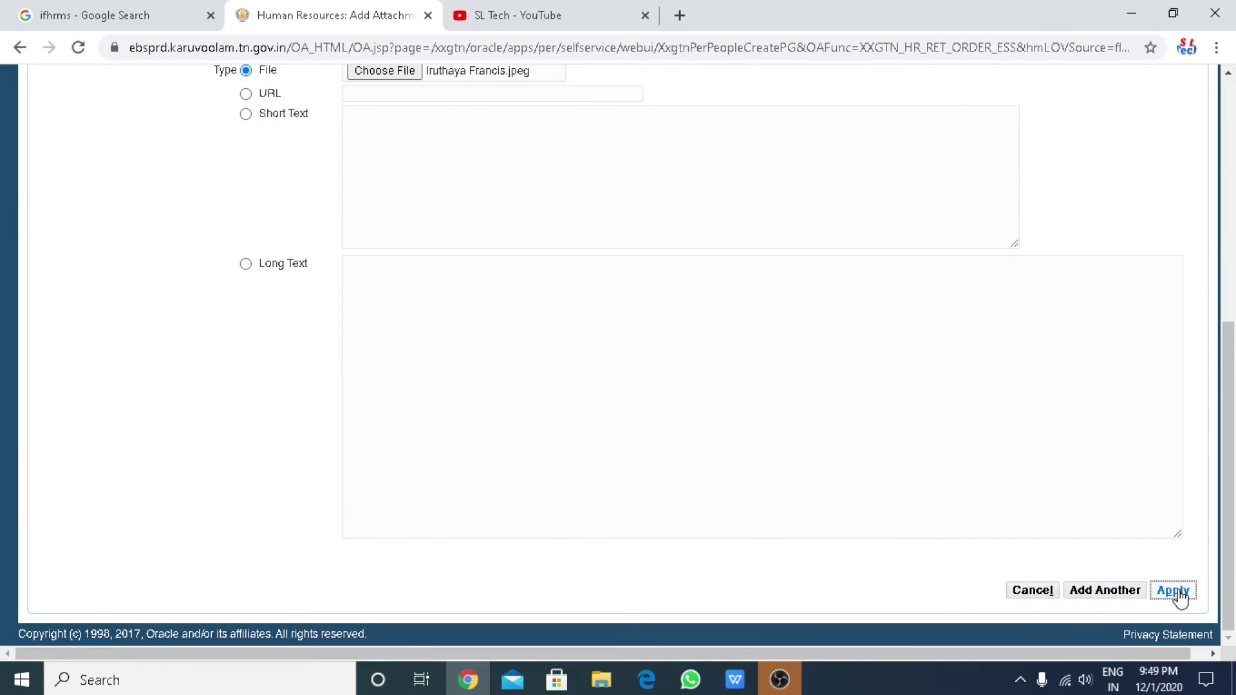
scroll(542, 535, down, 10)
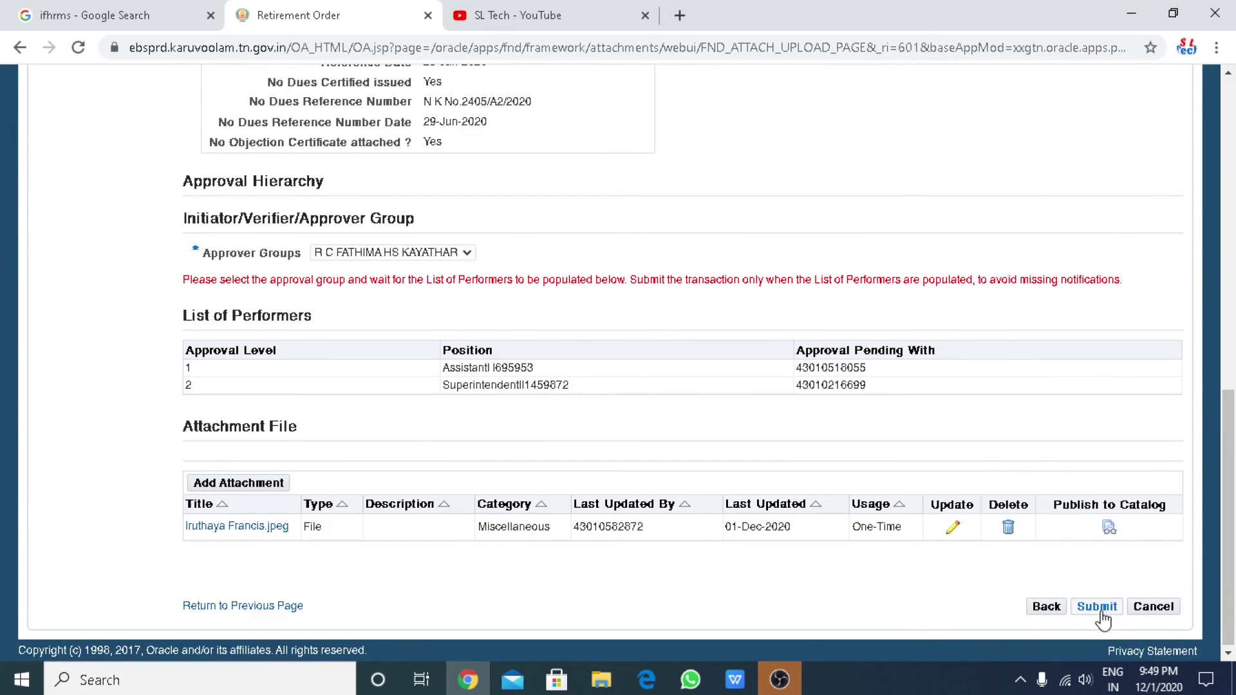
click(1101, 609)
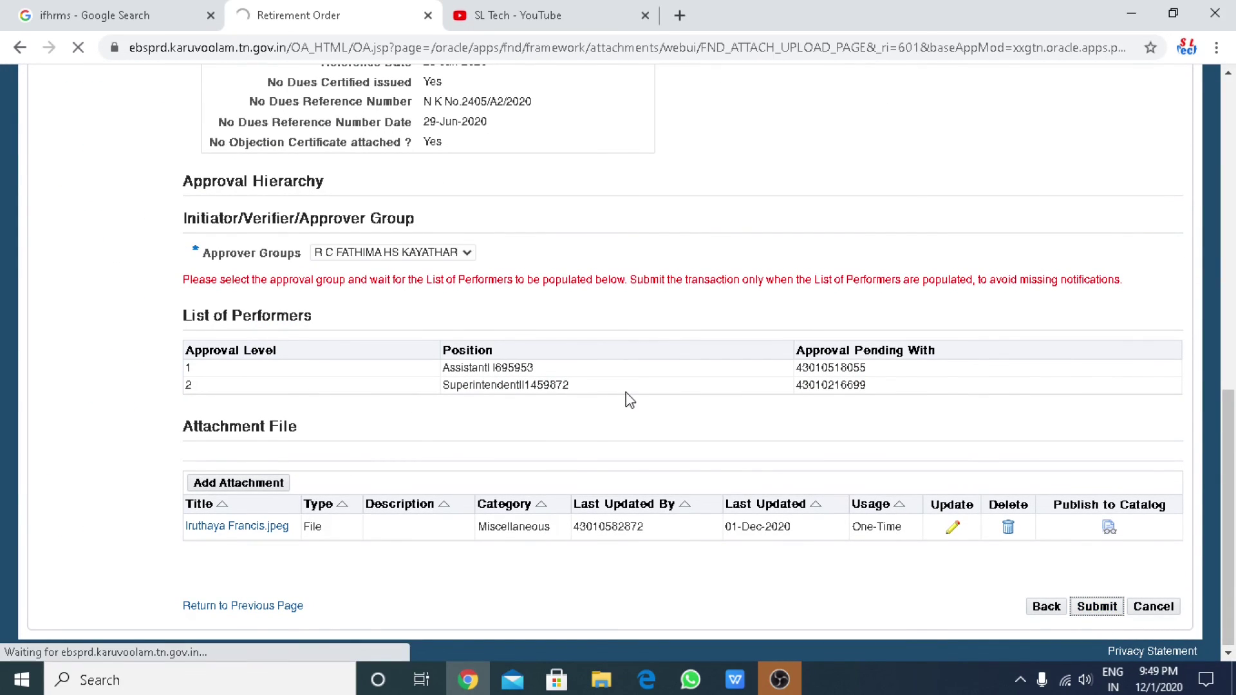